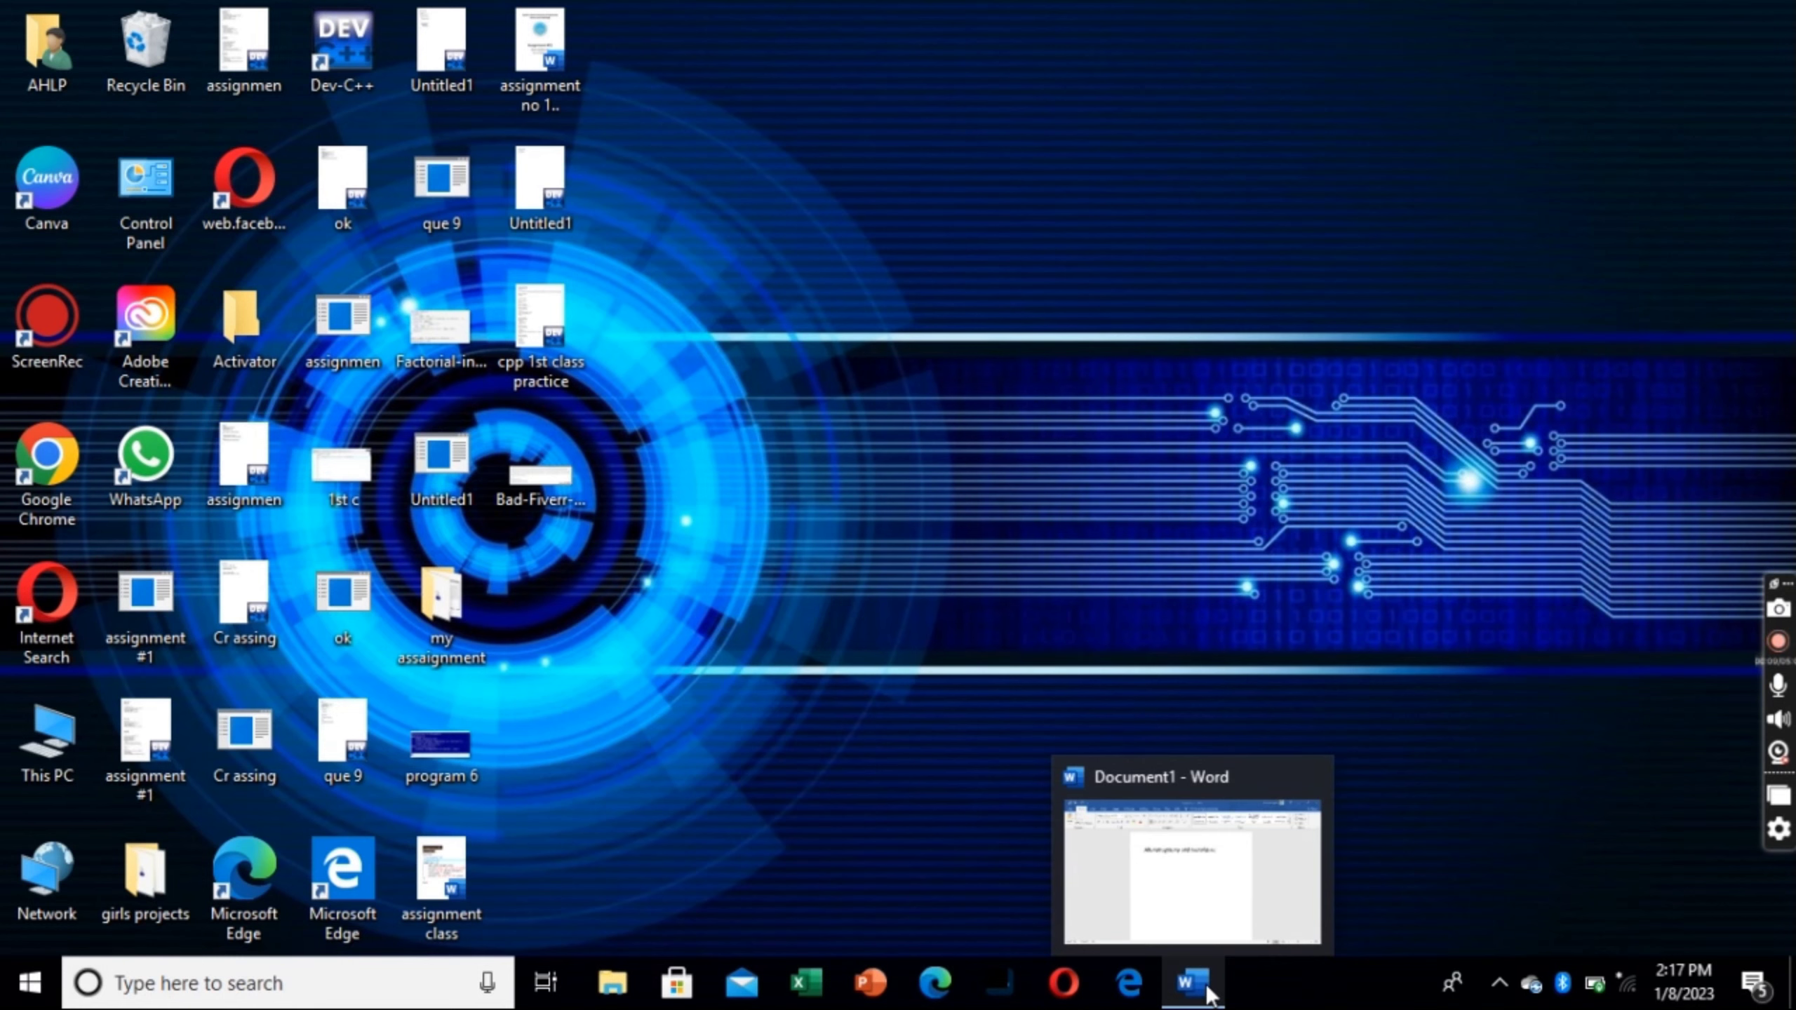
Restore the minimized Word window Document1 from the taskbar
left_click(1193, 984)
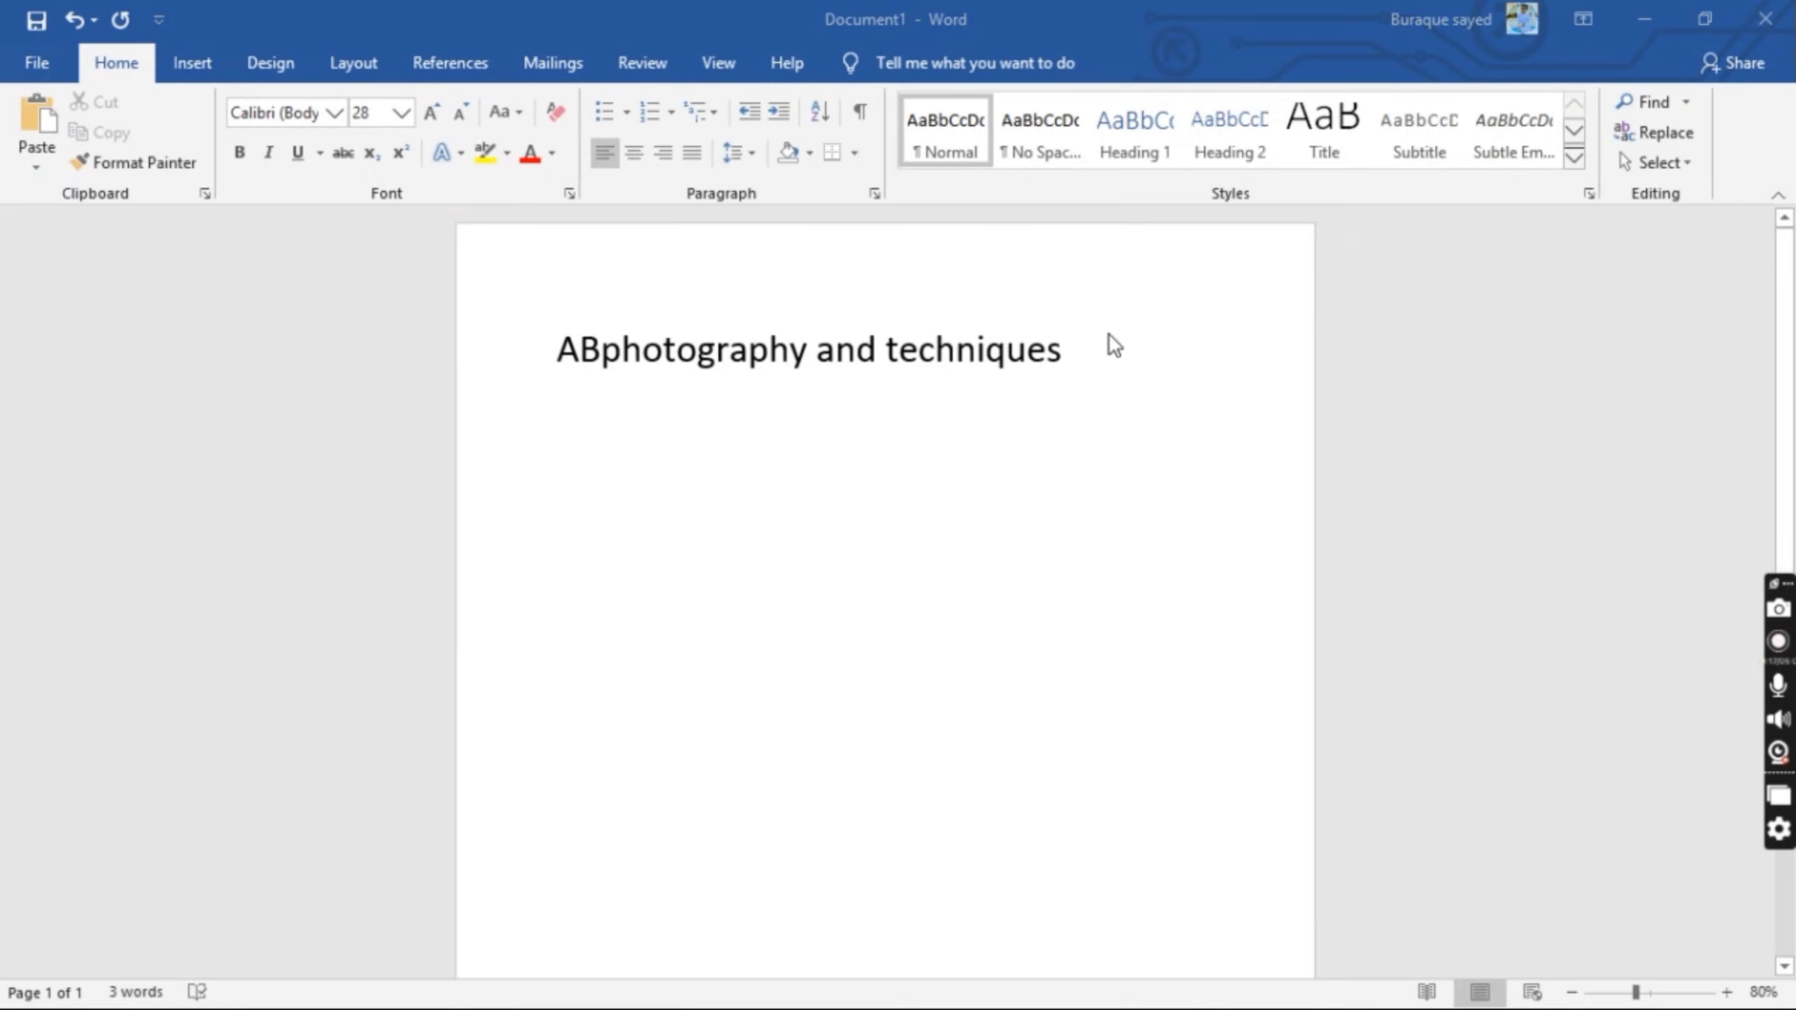
Start a new blank document and set the font size to 20
key("ctrl+n")
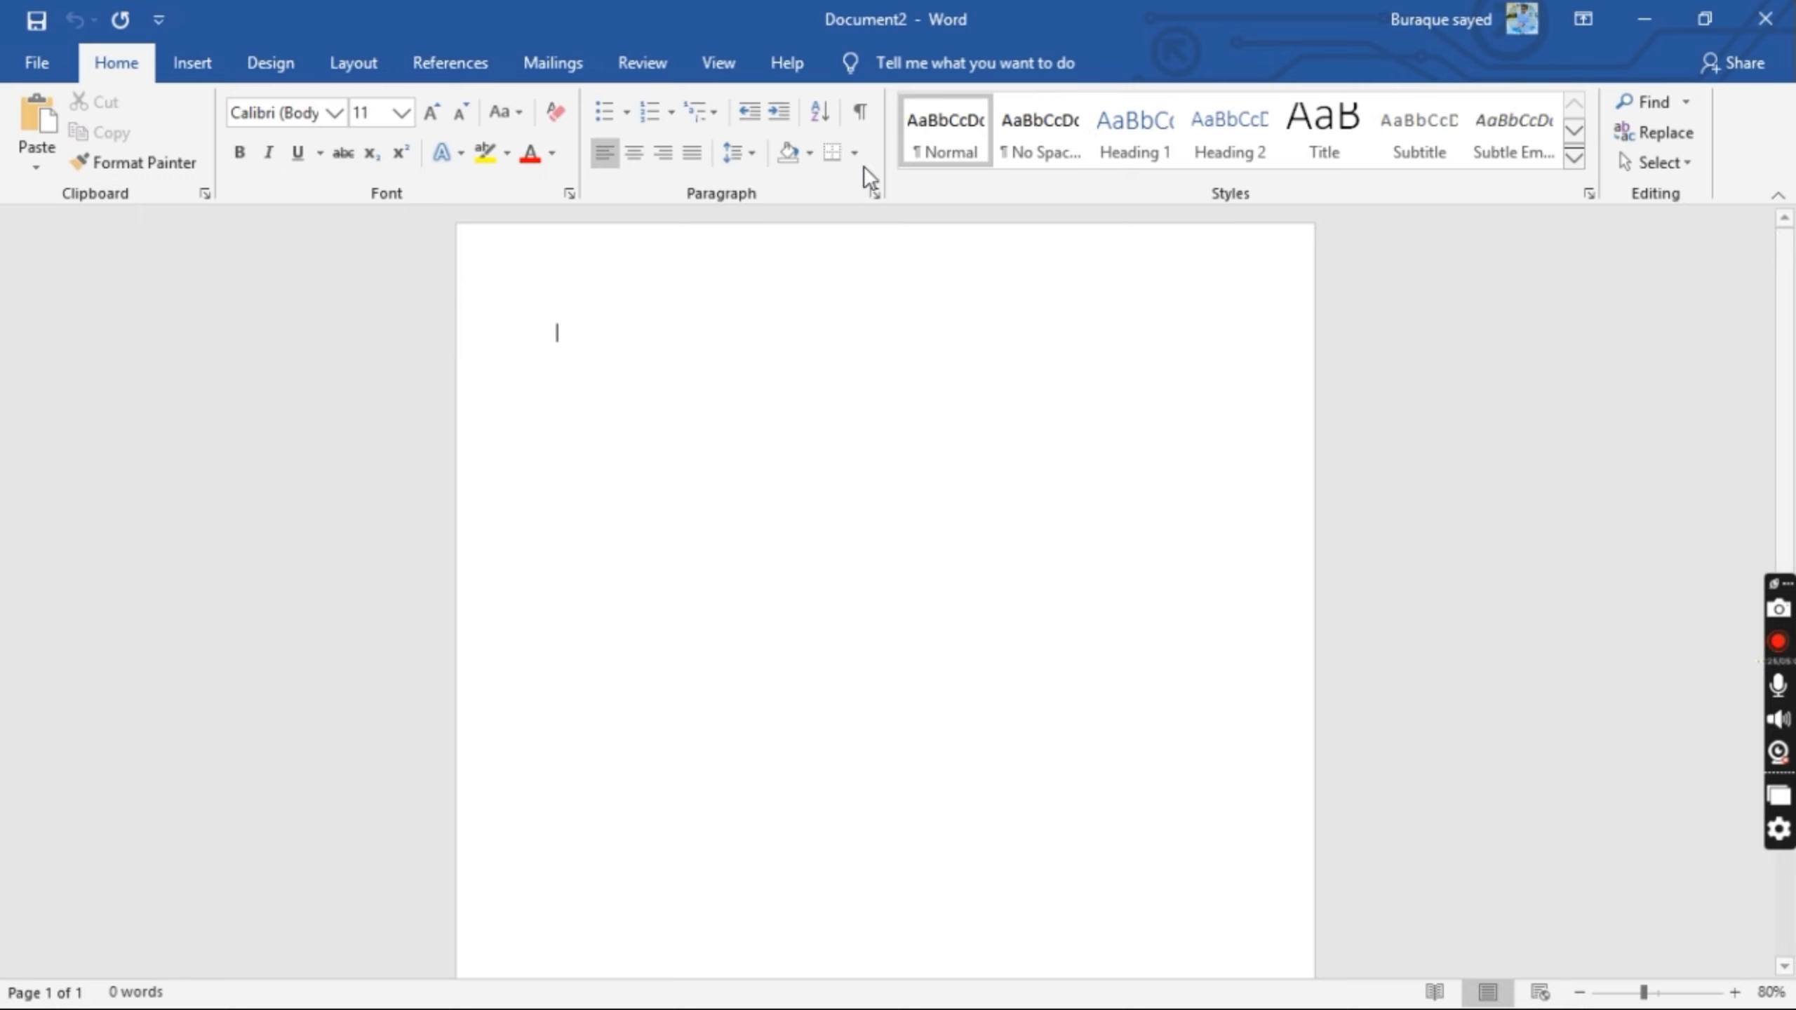
left_click(402, 114)
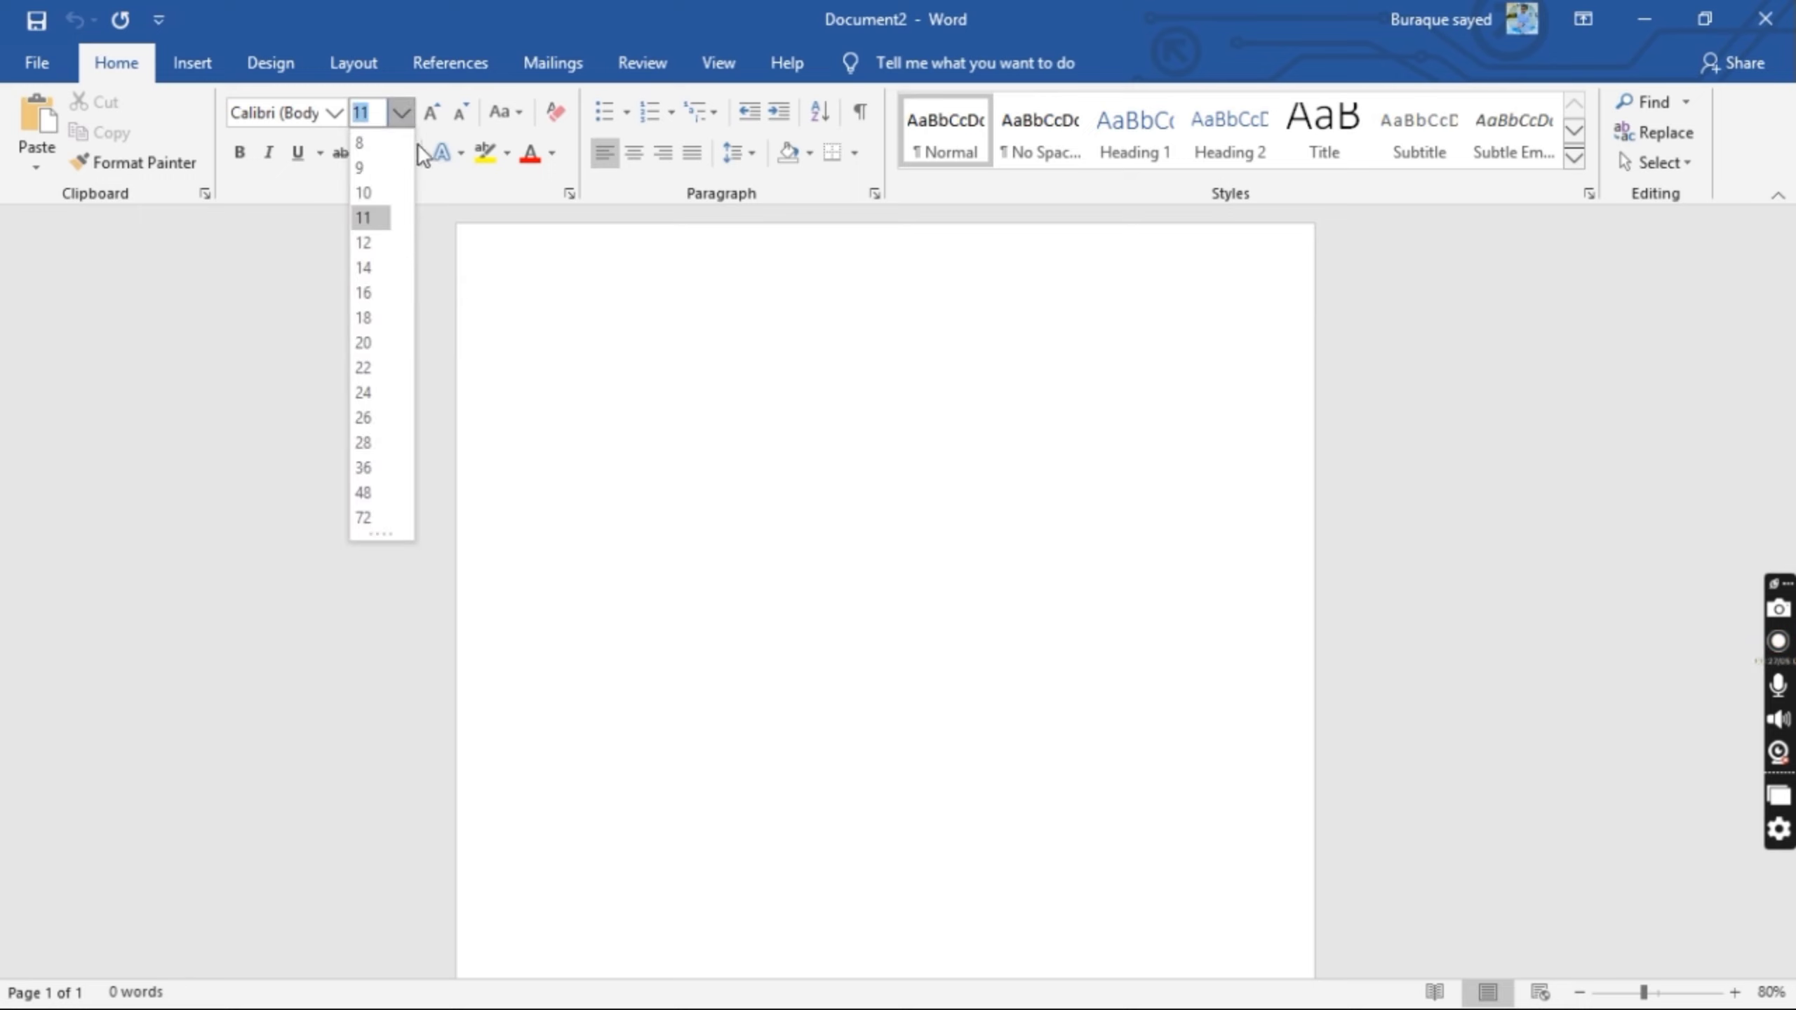
left_click(379, 338)
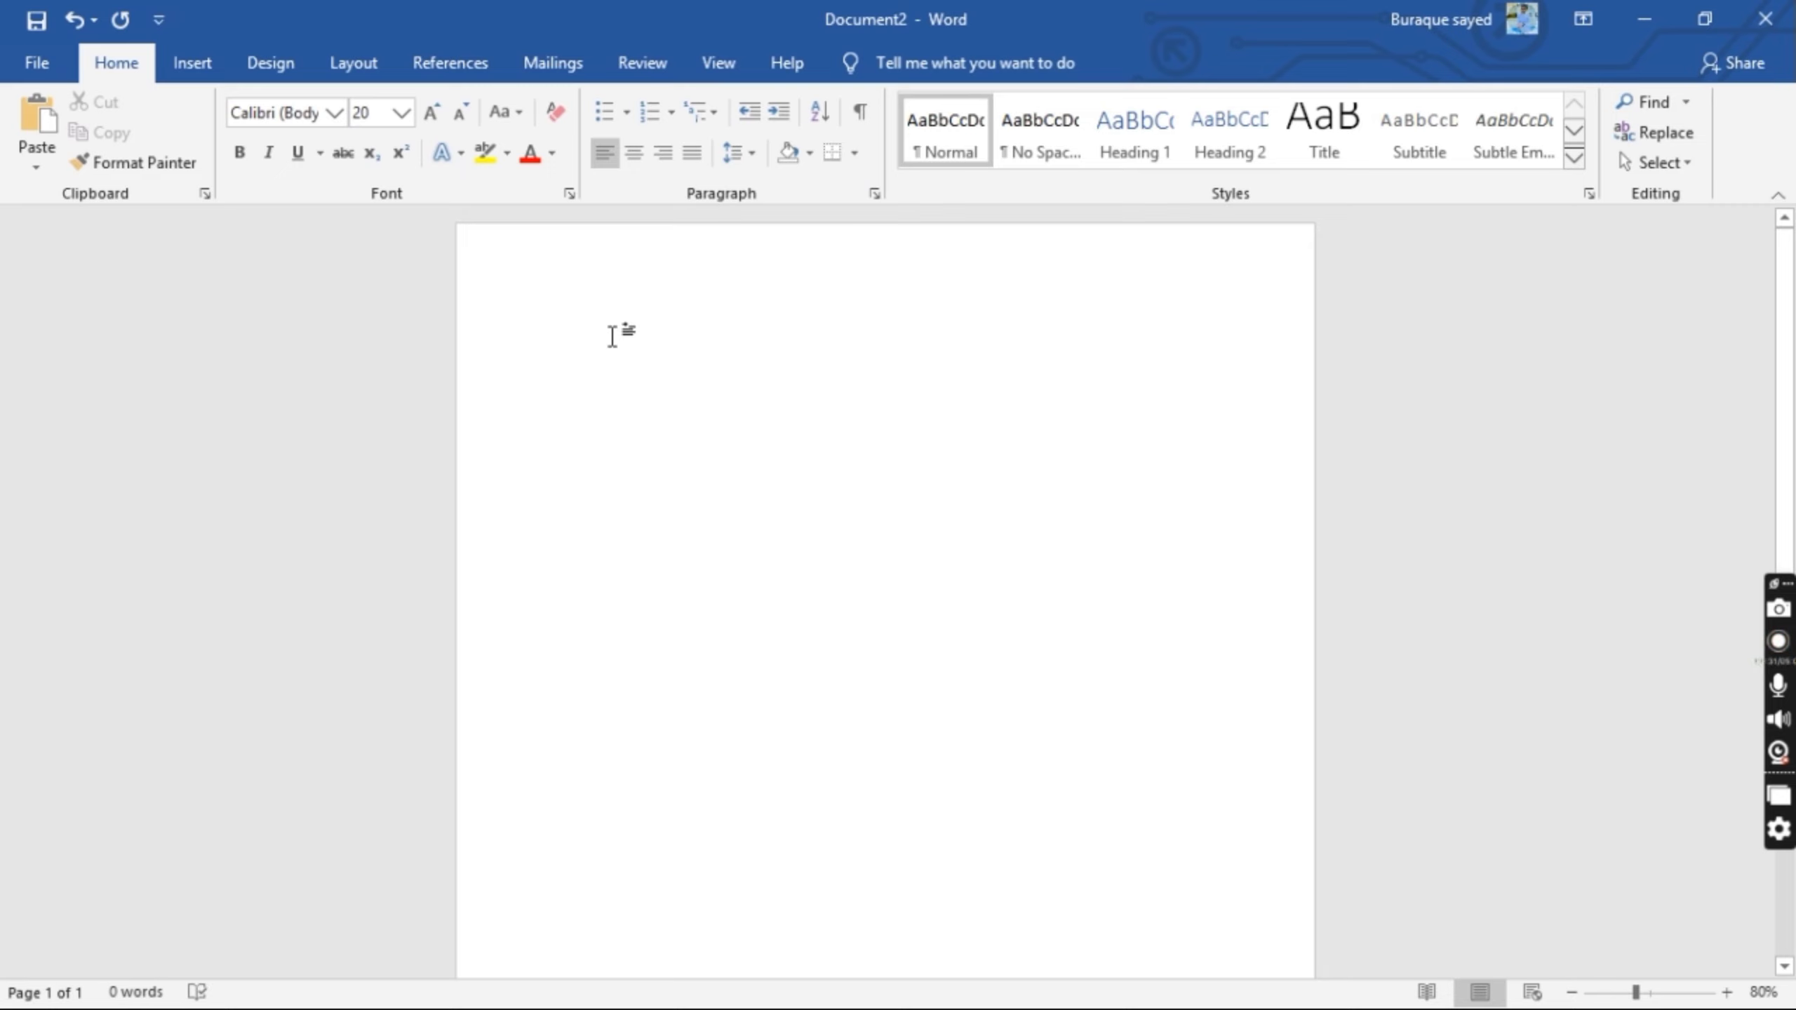
Type 'photography and techniques' as the first line, then bring up the Open page
type("ab")
key("BackSpace")
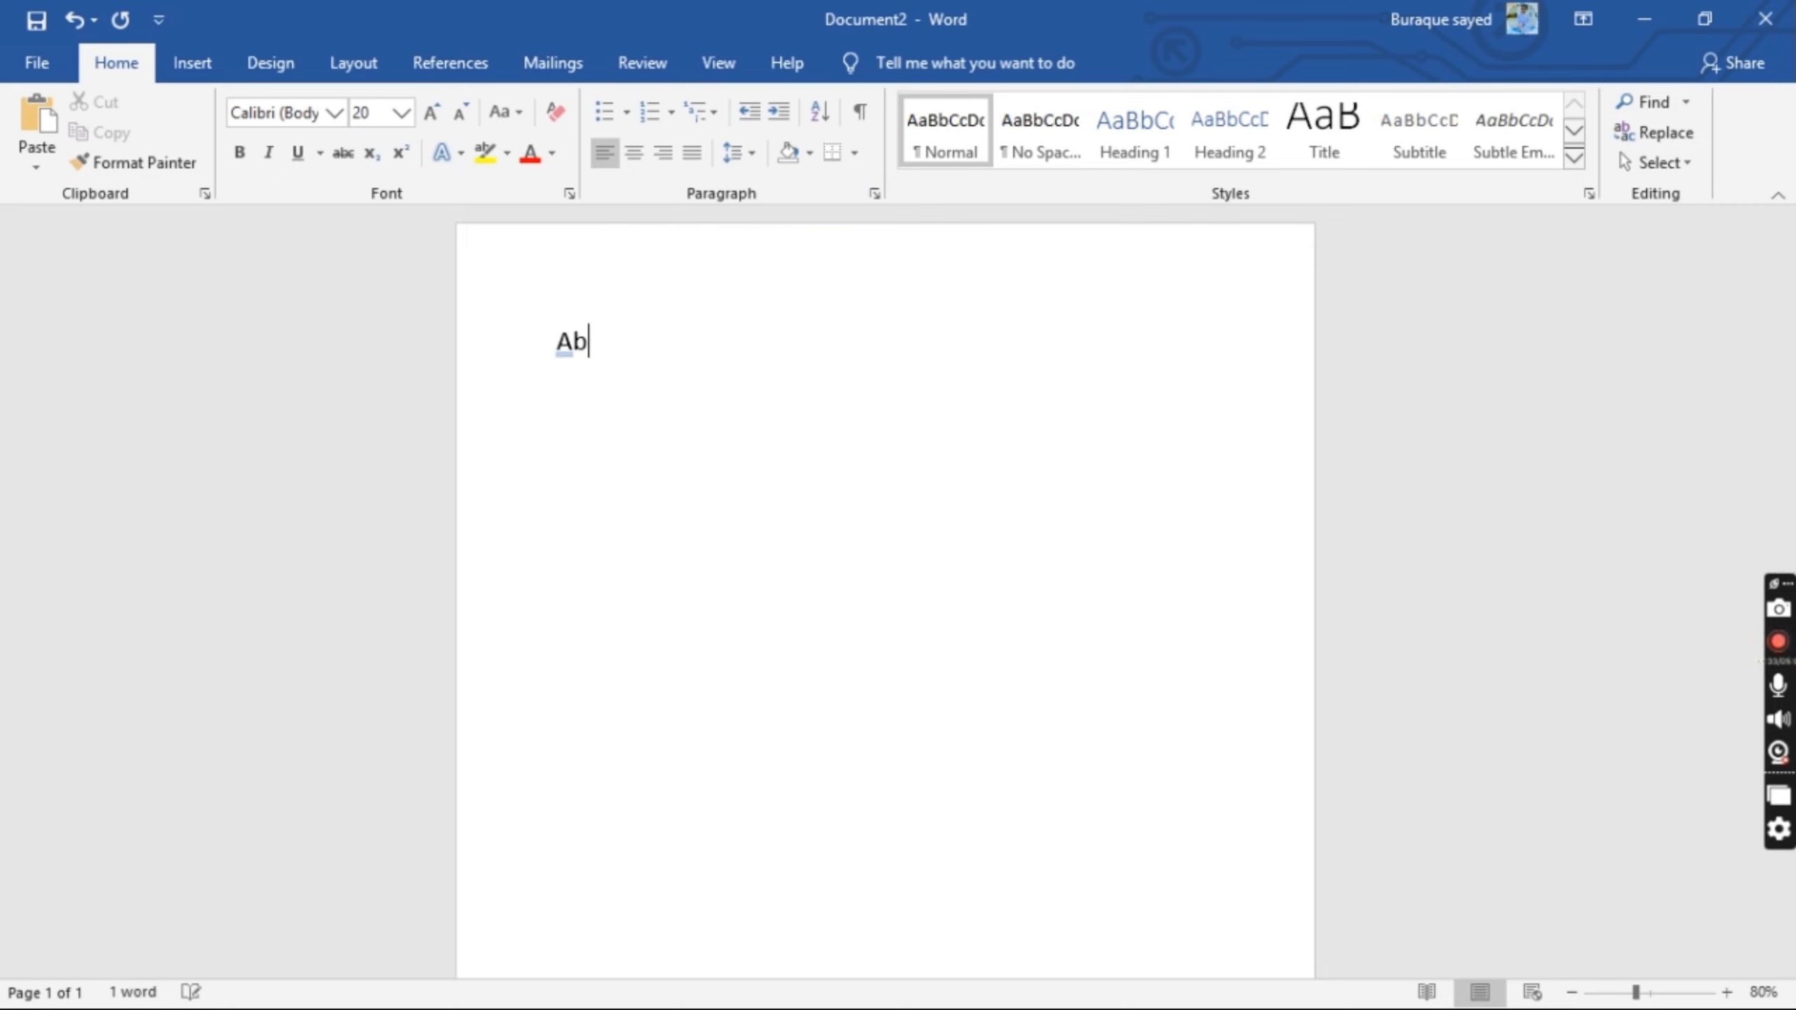
type("oh")
key("BackSpace")
key("BackSpace")
key("BackSpace")
type("phot")
type("ography")
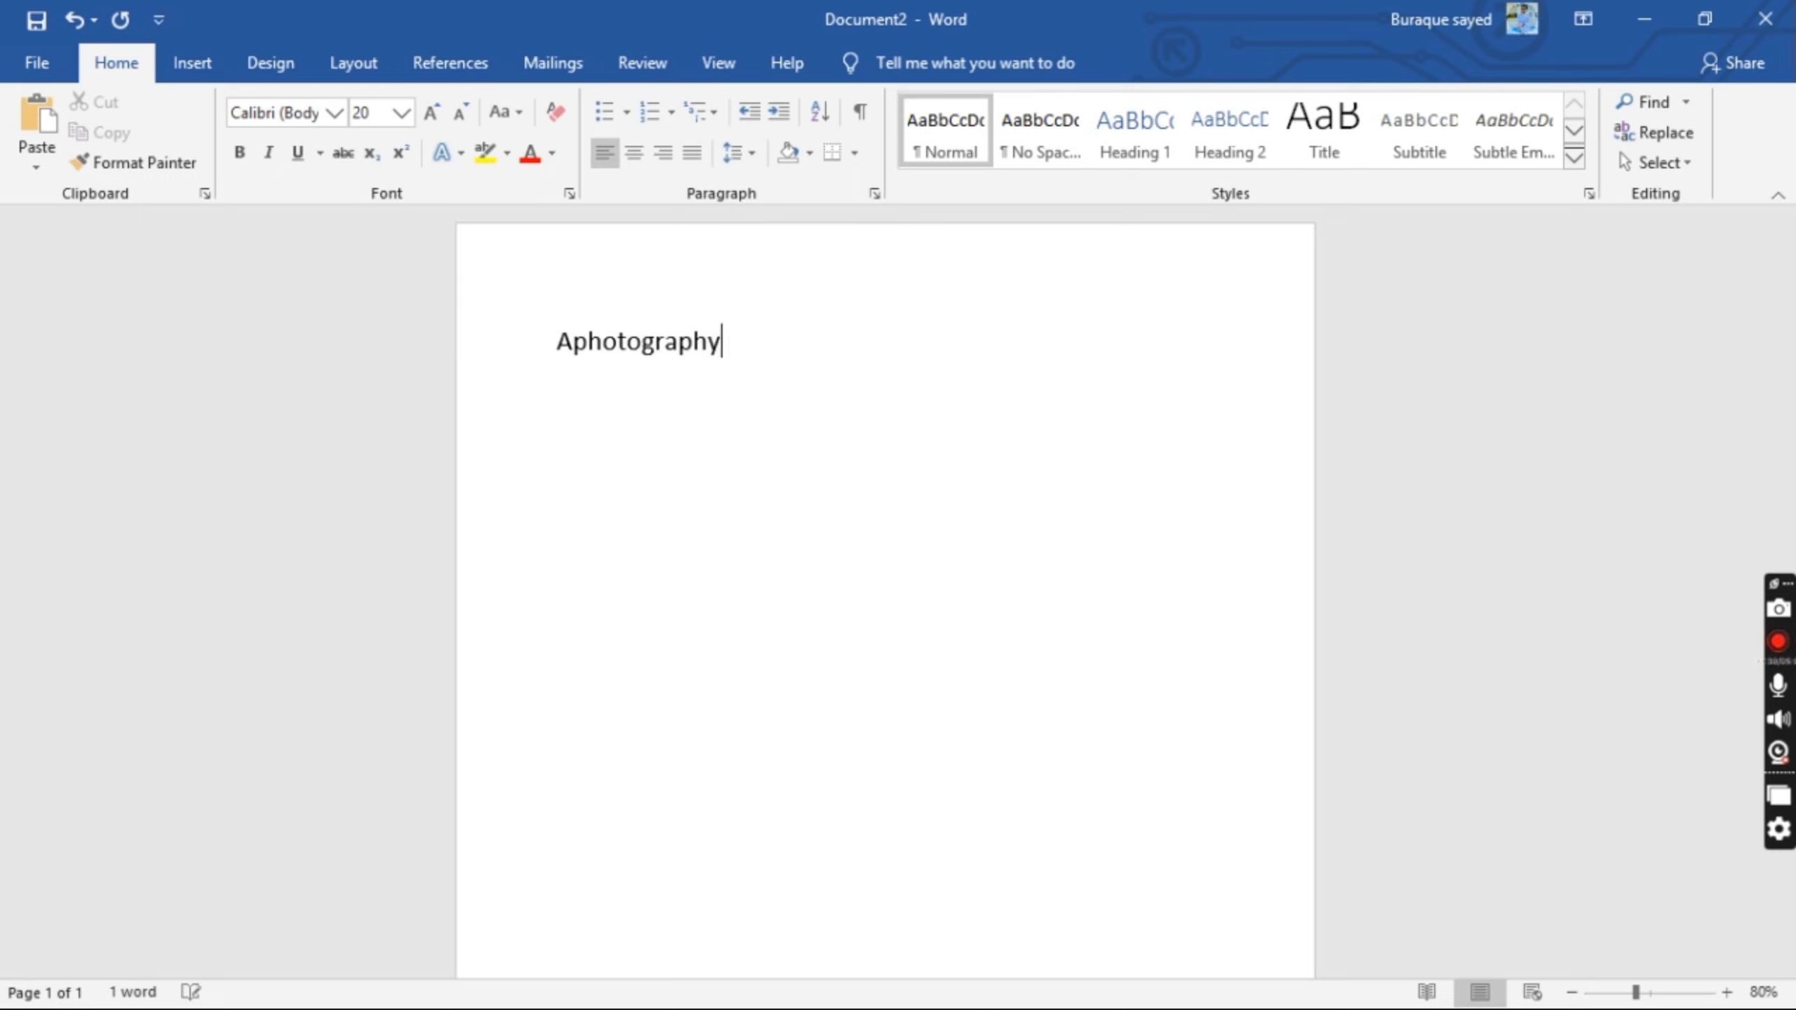
type(" and ")
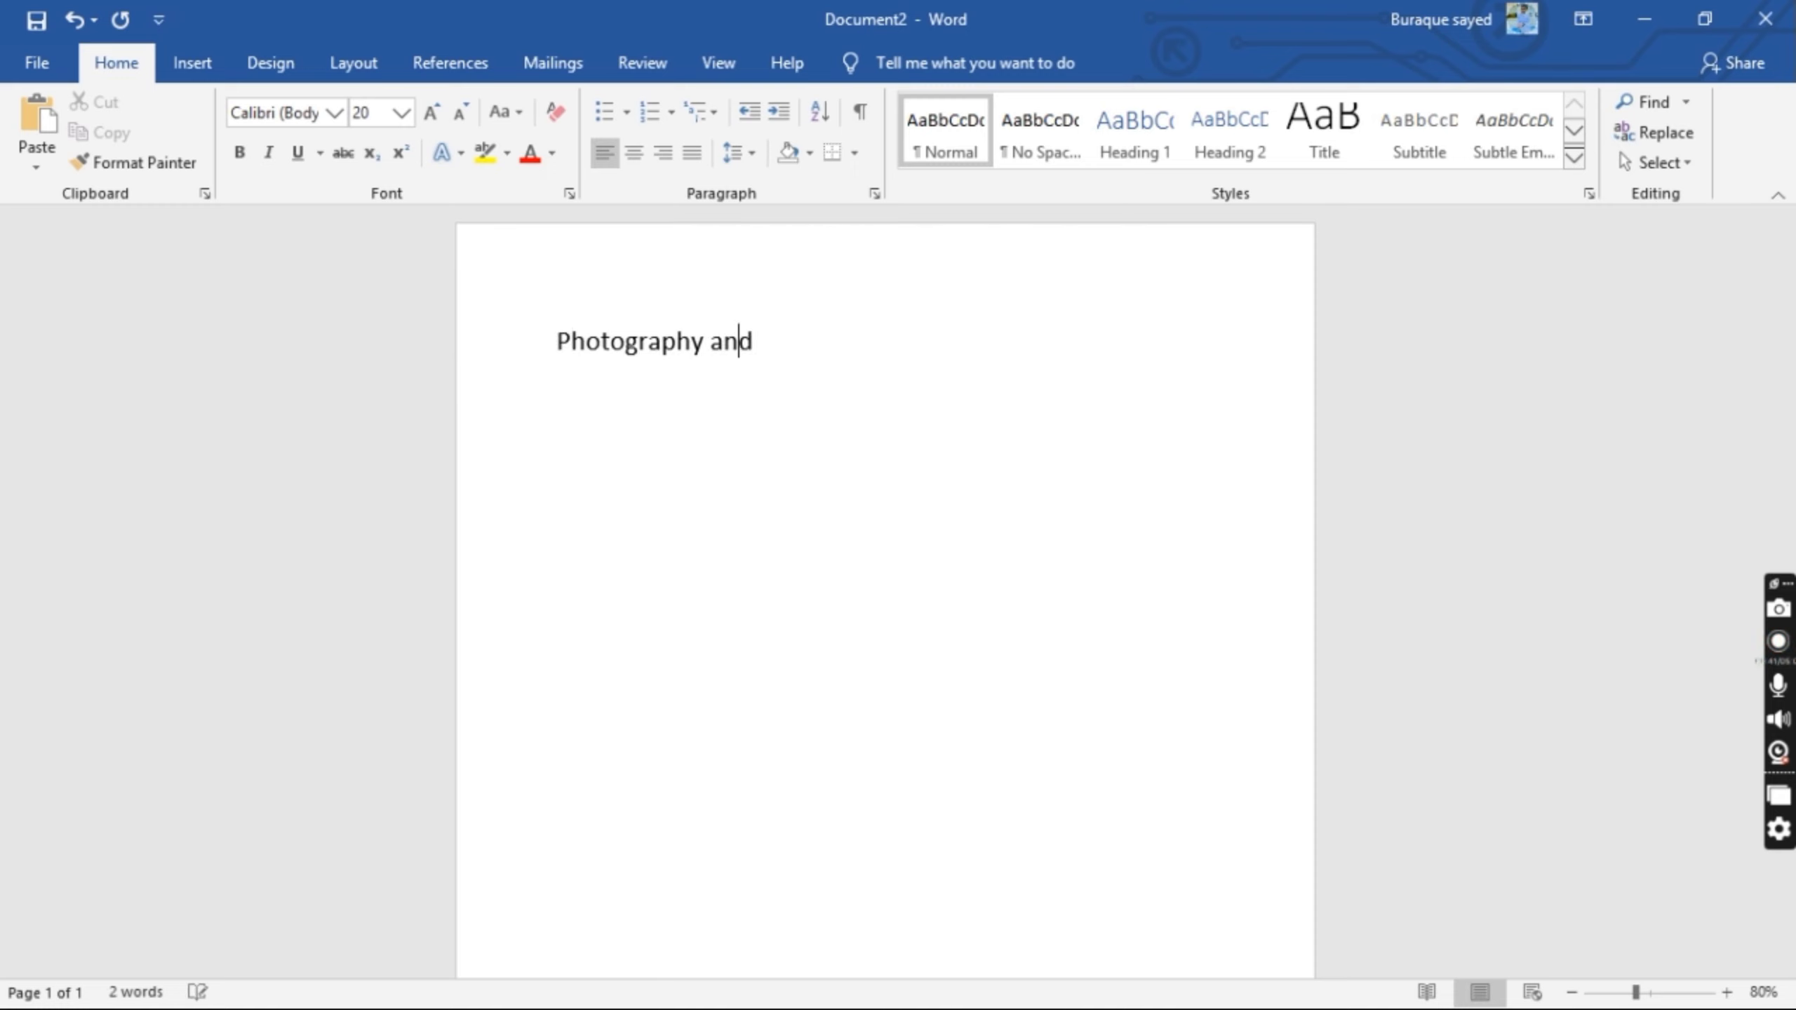
type("techni")
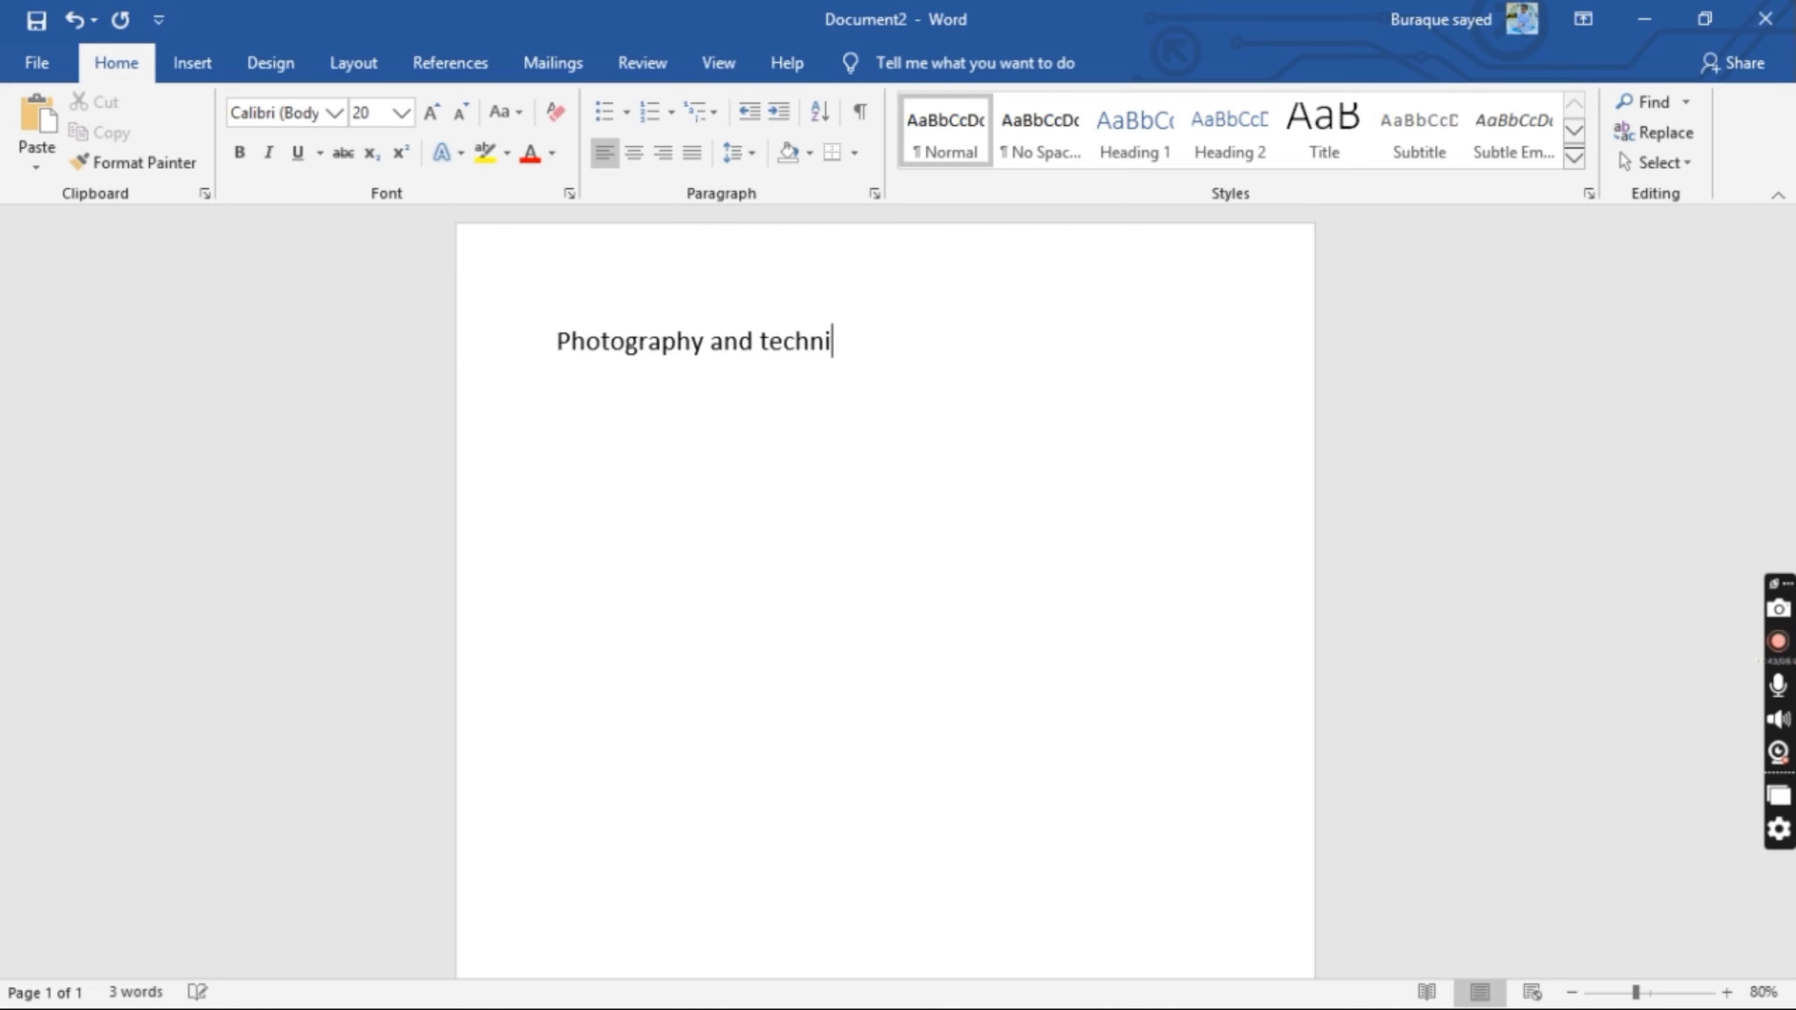
type("ques")
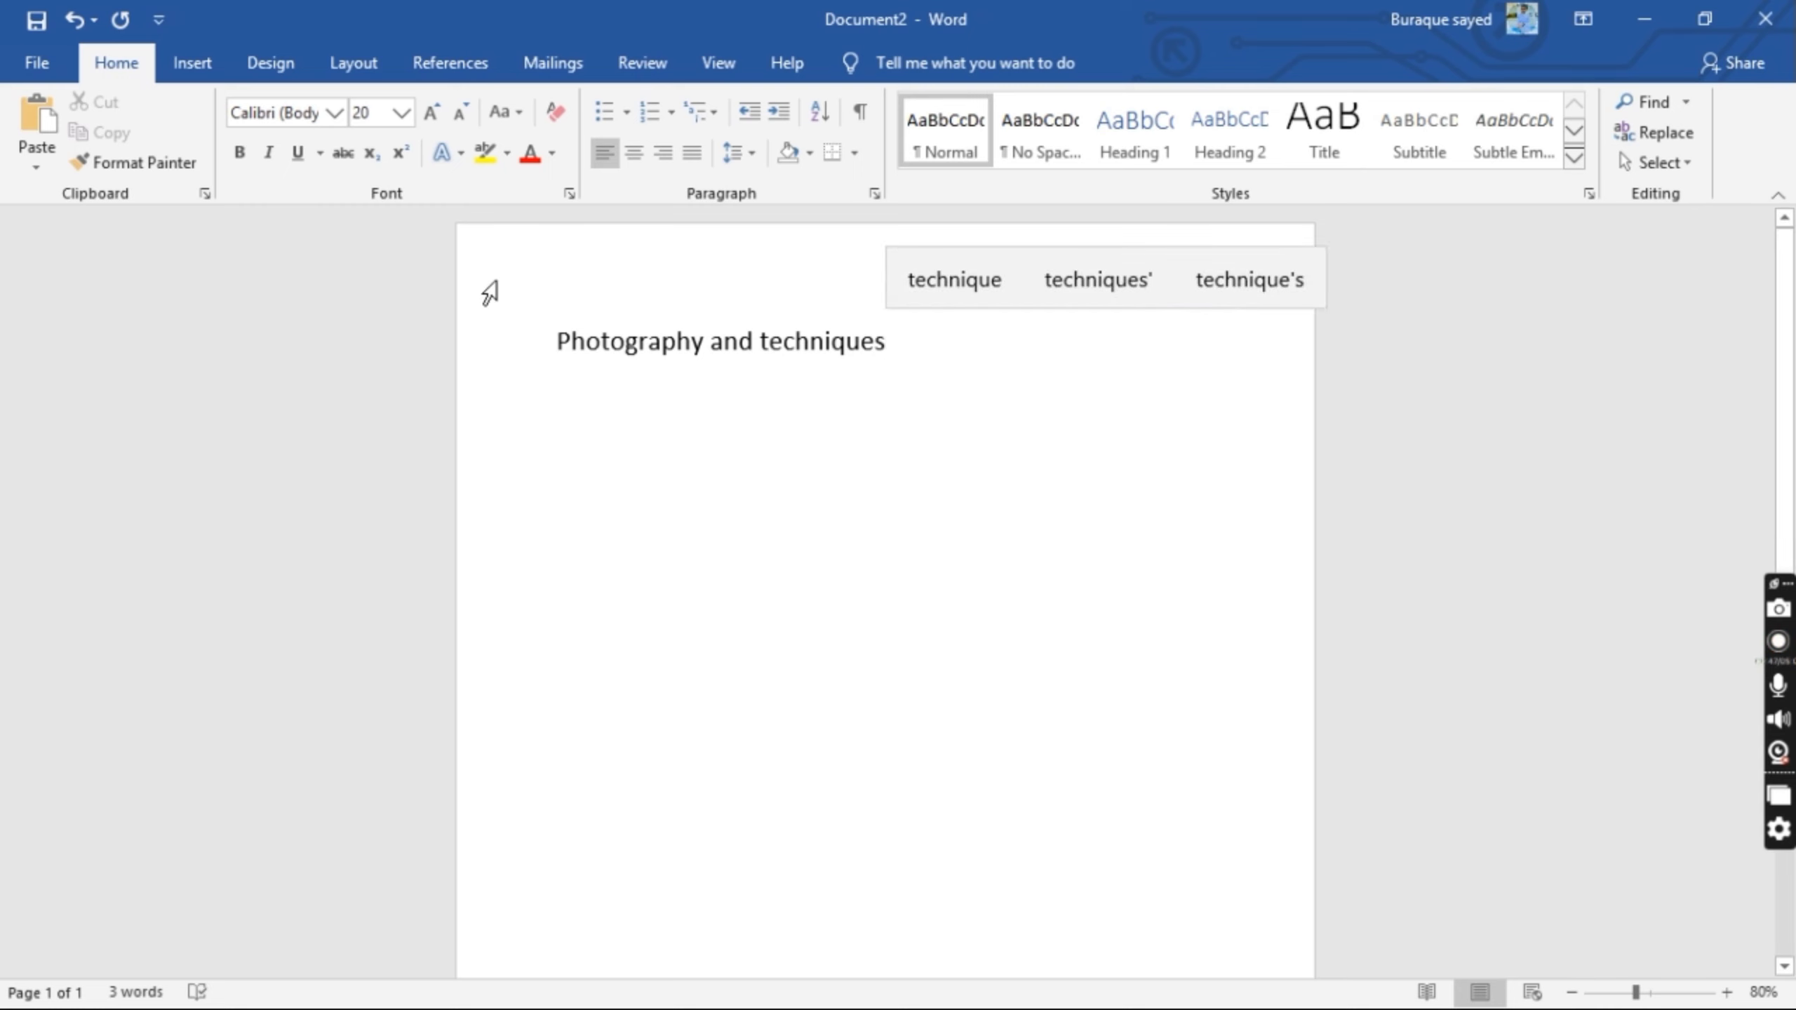
key("ctrl+o")
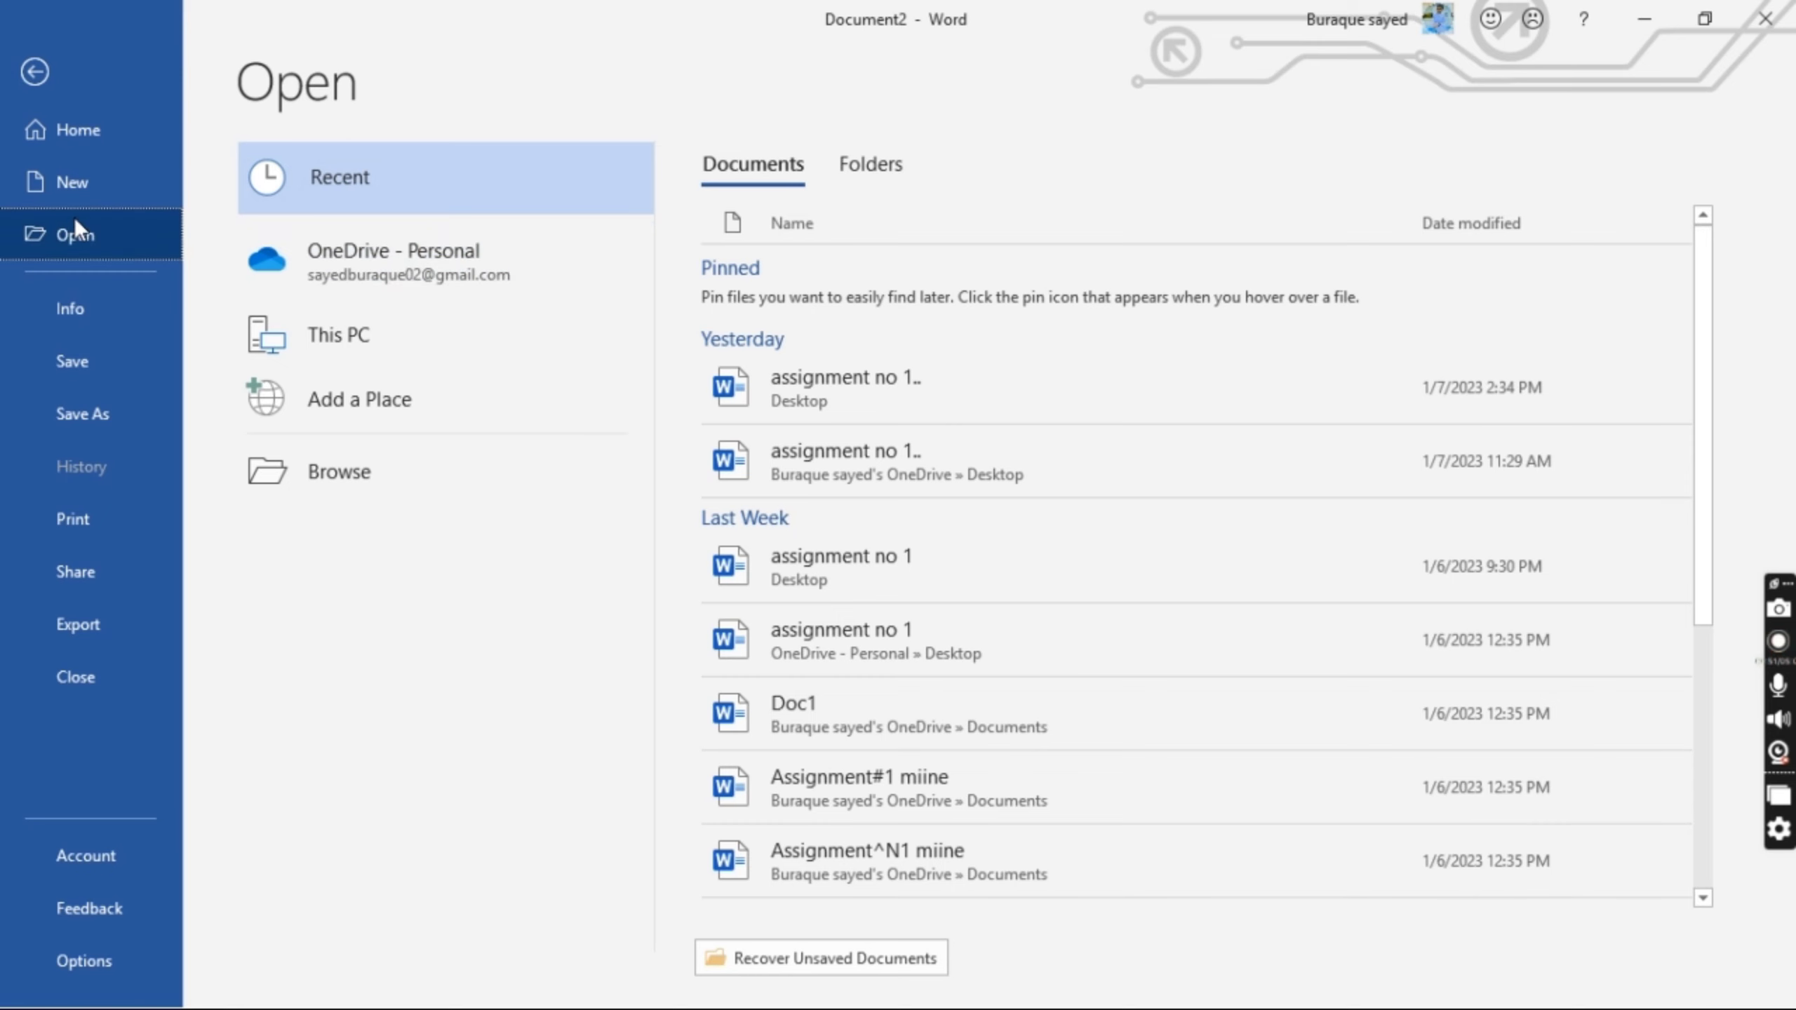
left_click(67, 130)
left_click(34, 71)
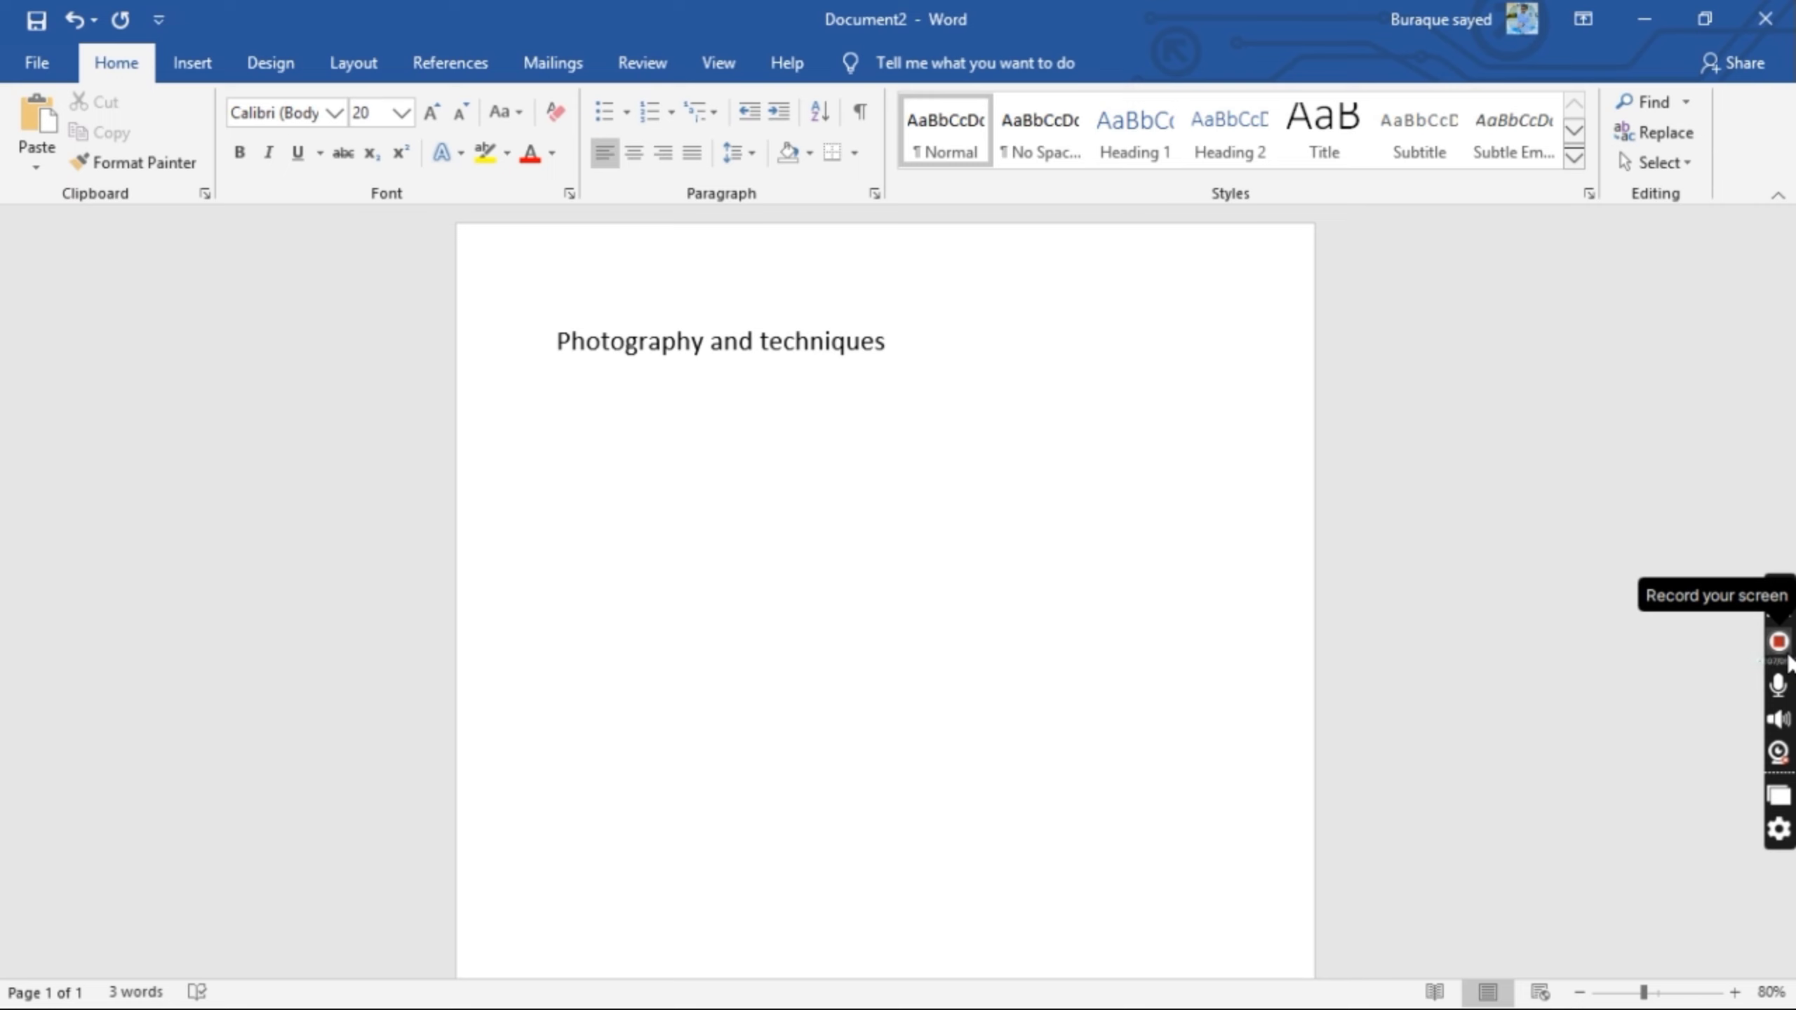
key("ctrl+p")
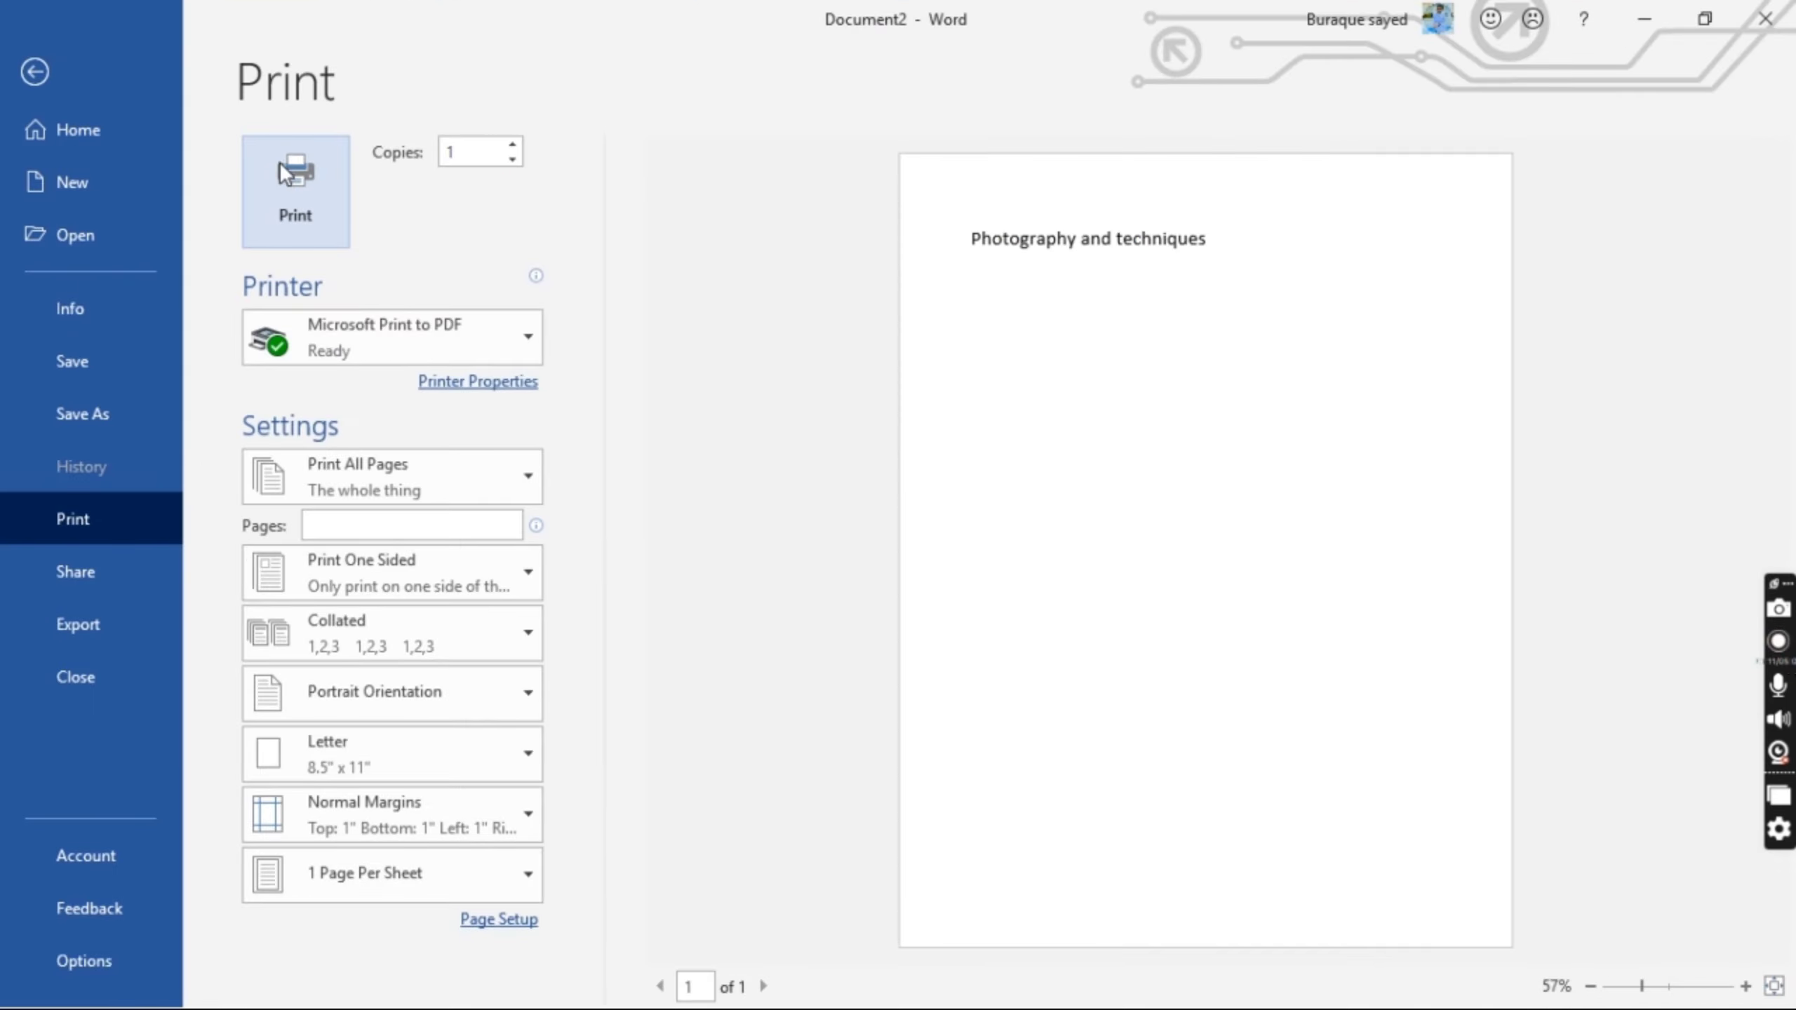
left_click(32, 70)
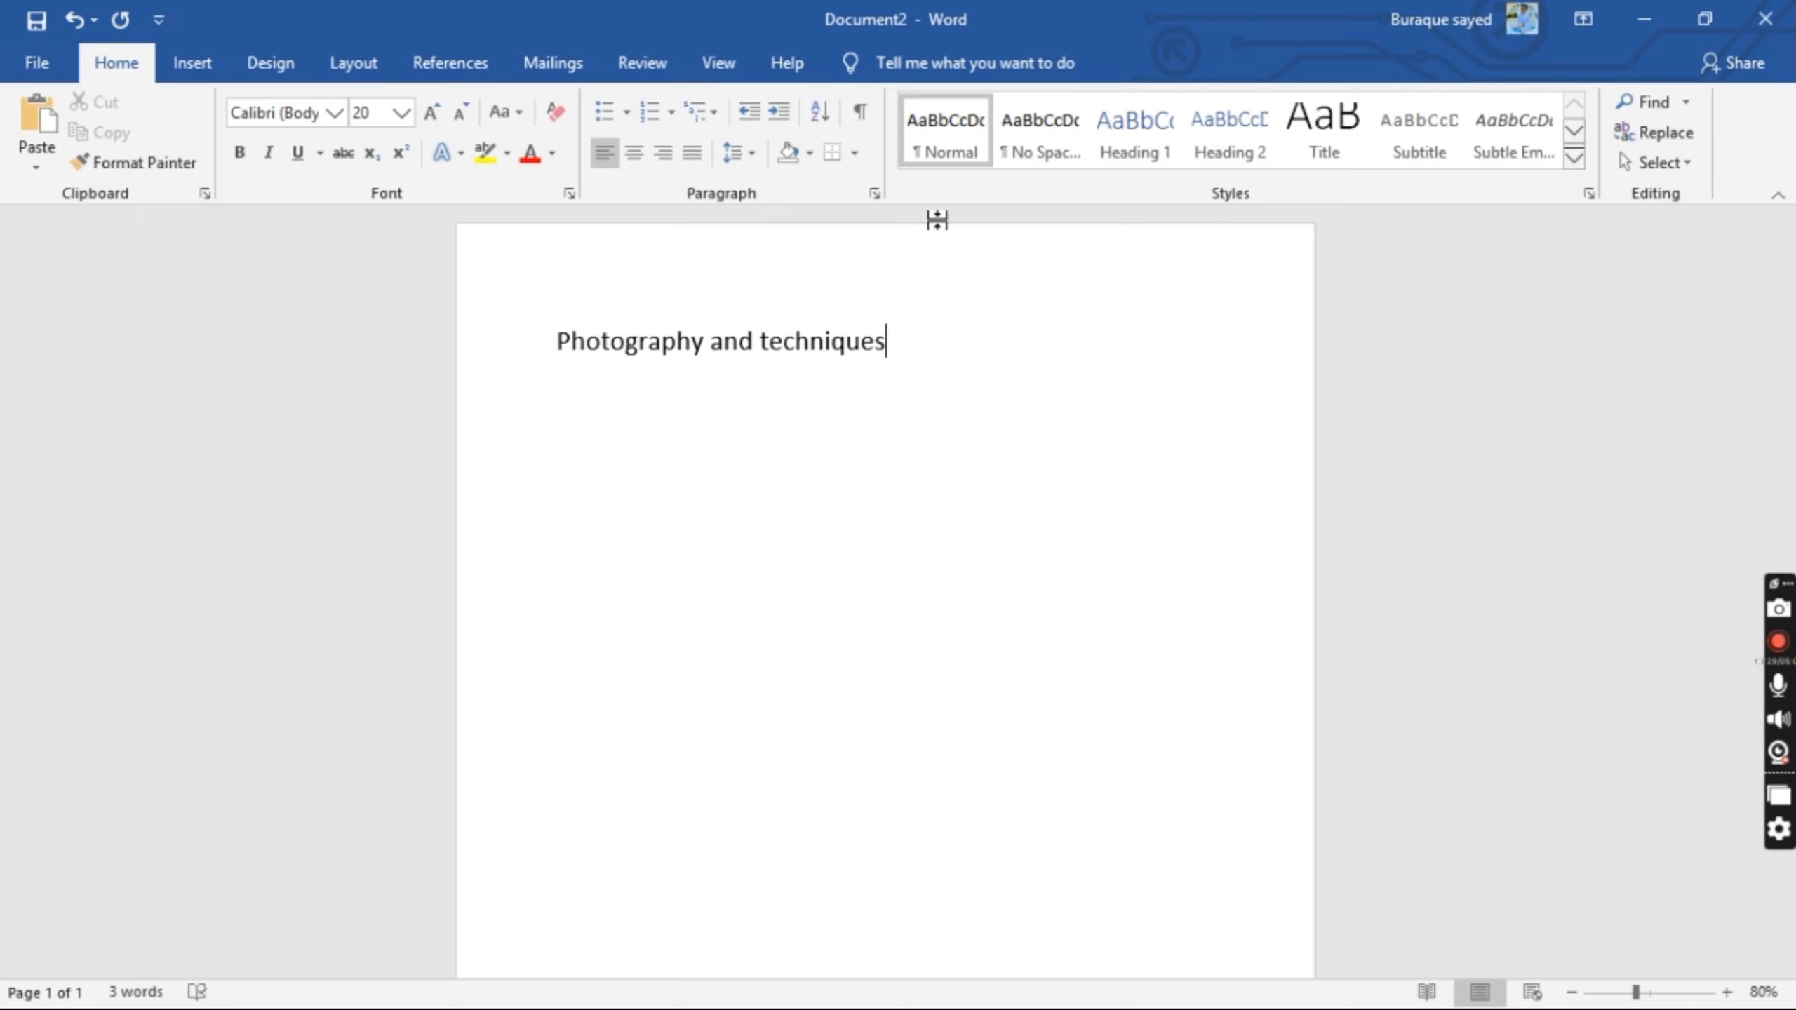
Right-align the selected title line, toggling left and back, and dismiss the save prompt unsaved
left_click_drag(899, 345, 486, 388)
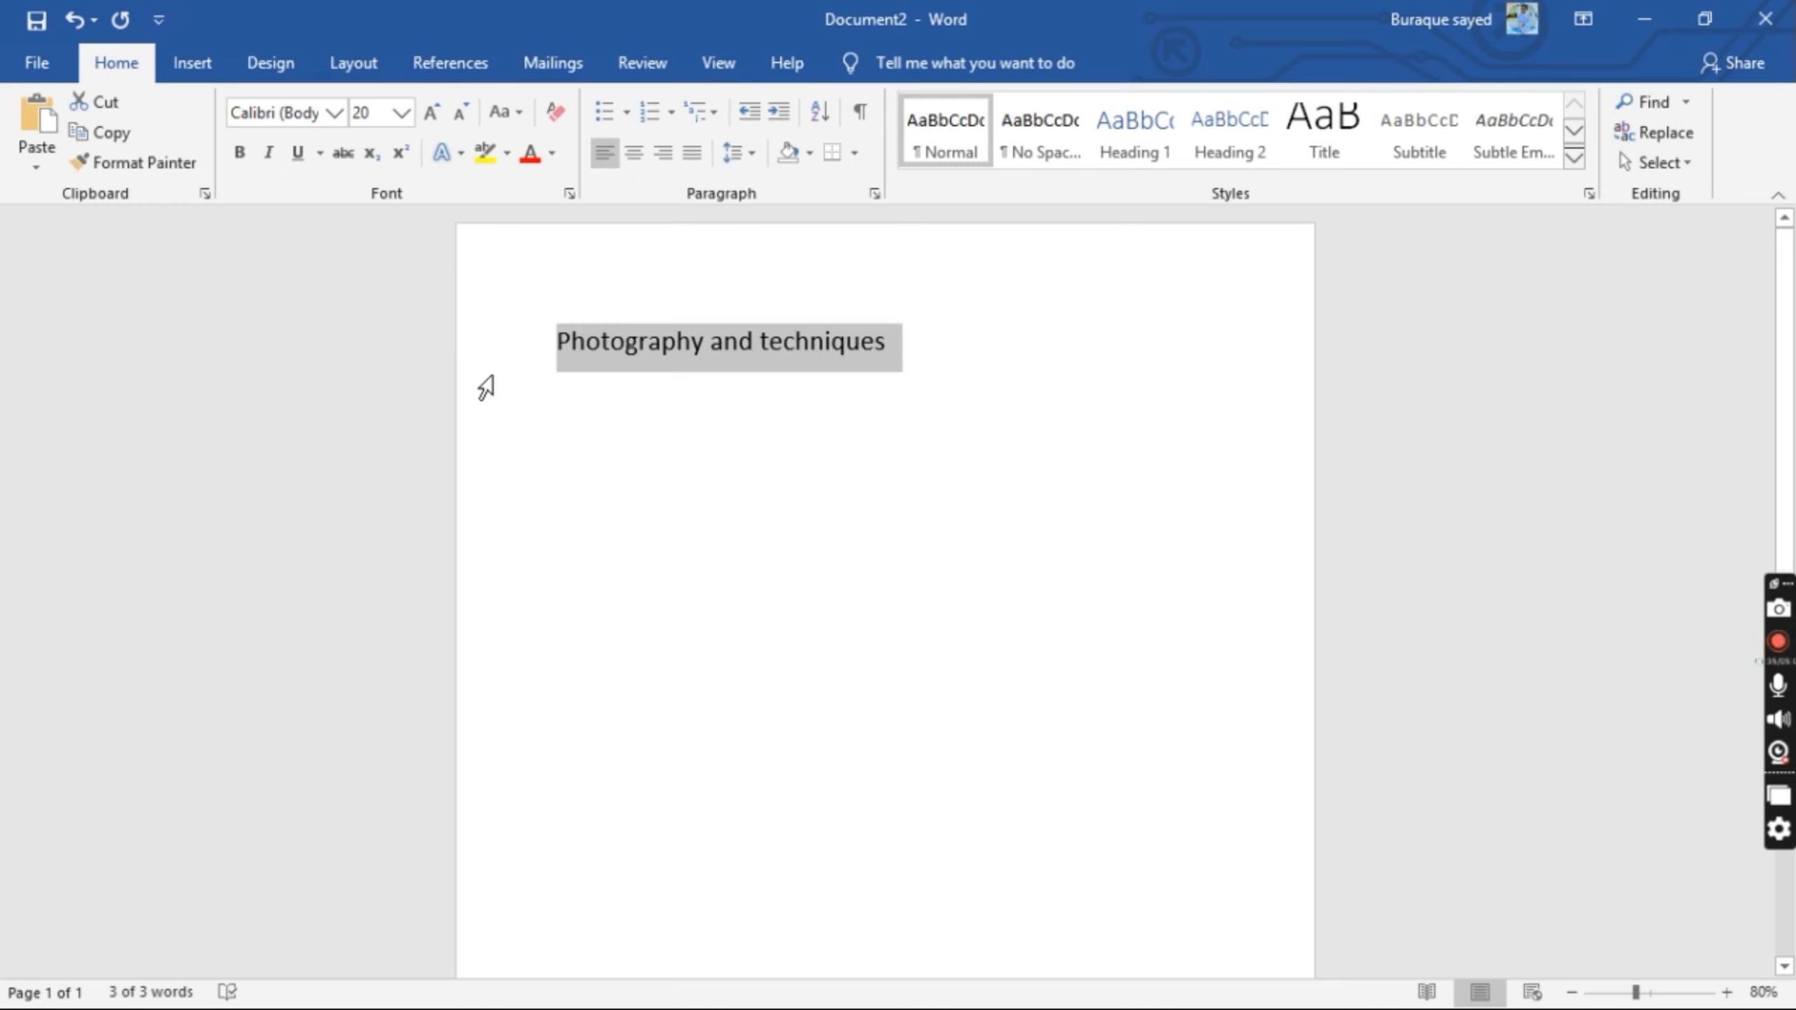
key("ctrl+r")
key("ctrl+l")
key("ctrl+r")
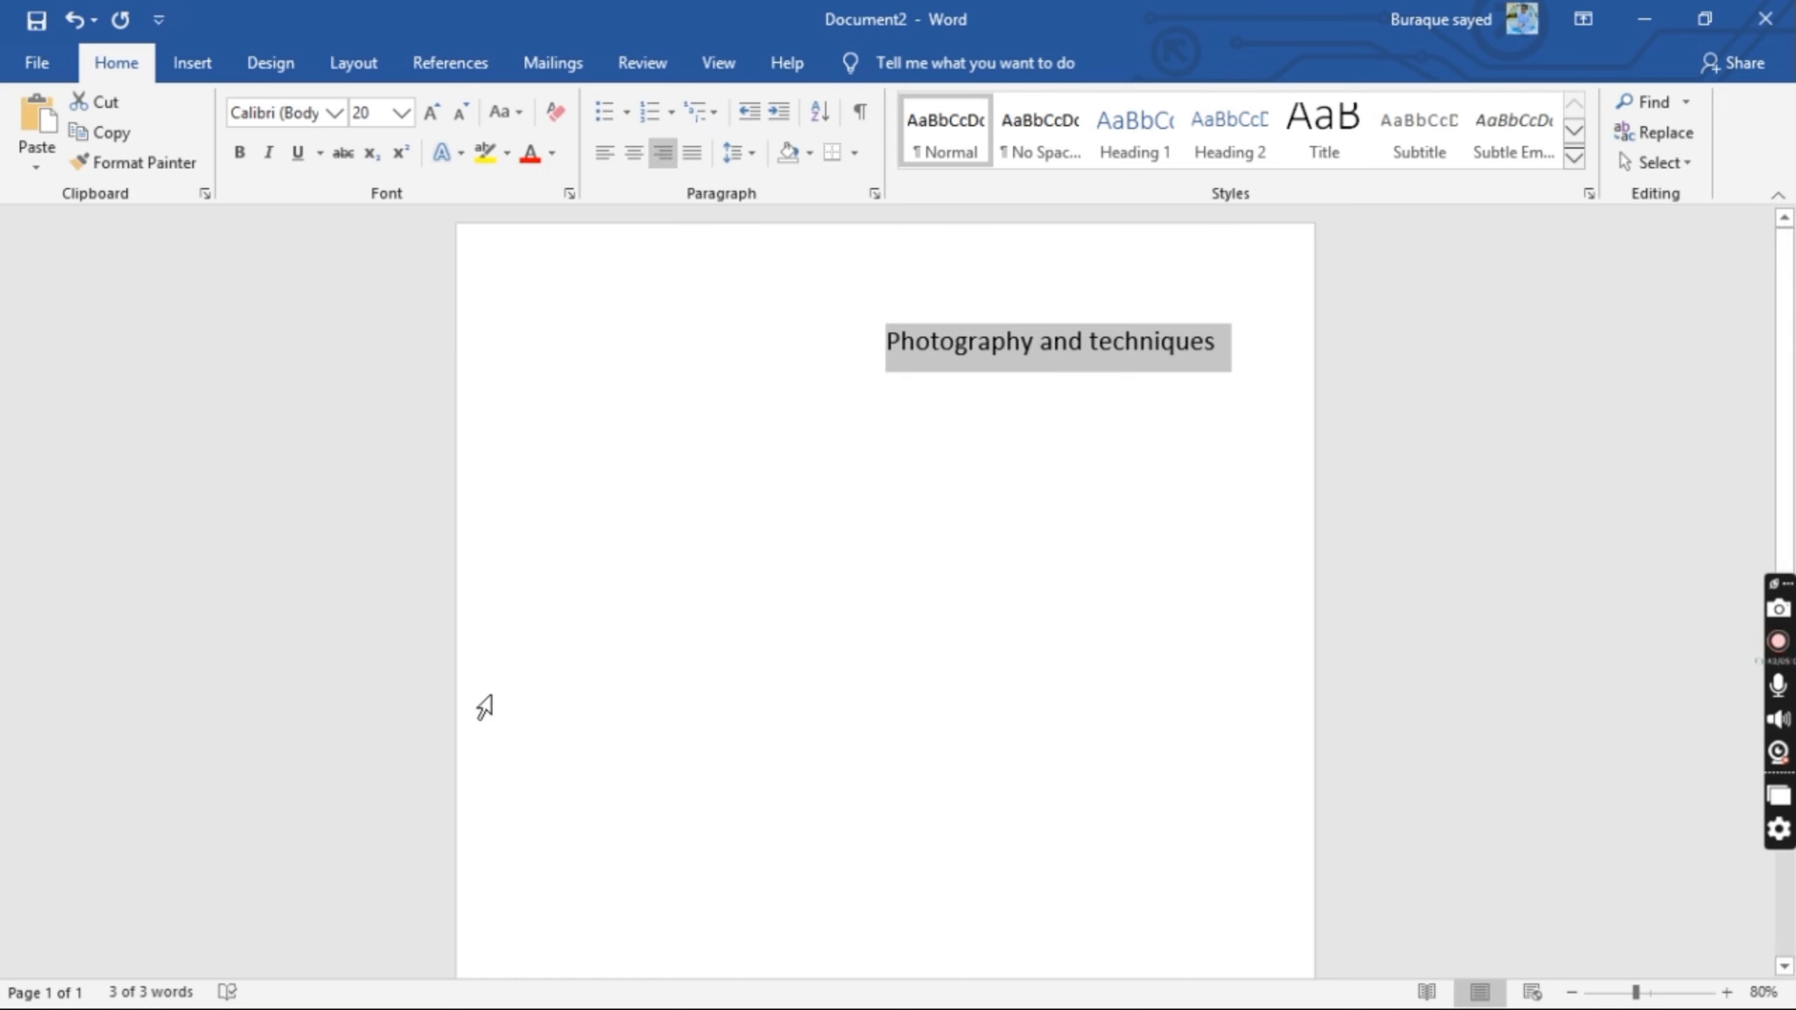
key("ctrl+s")
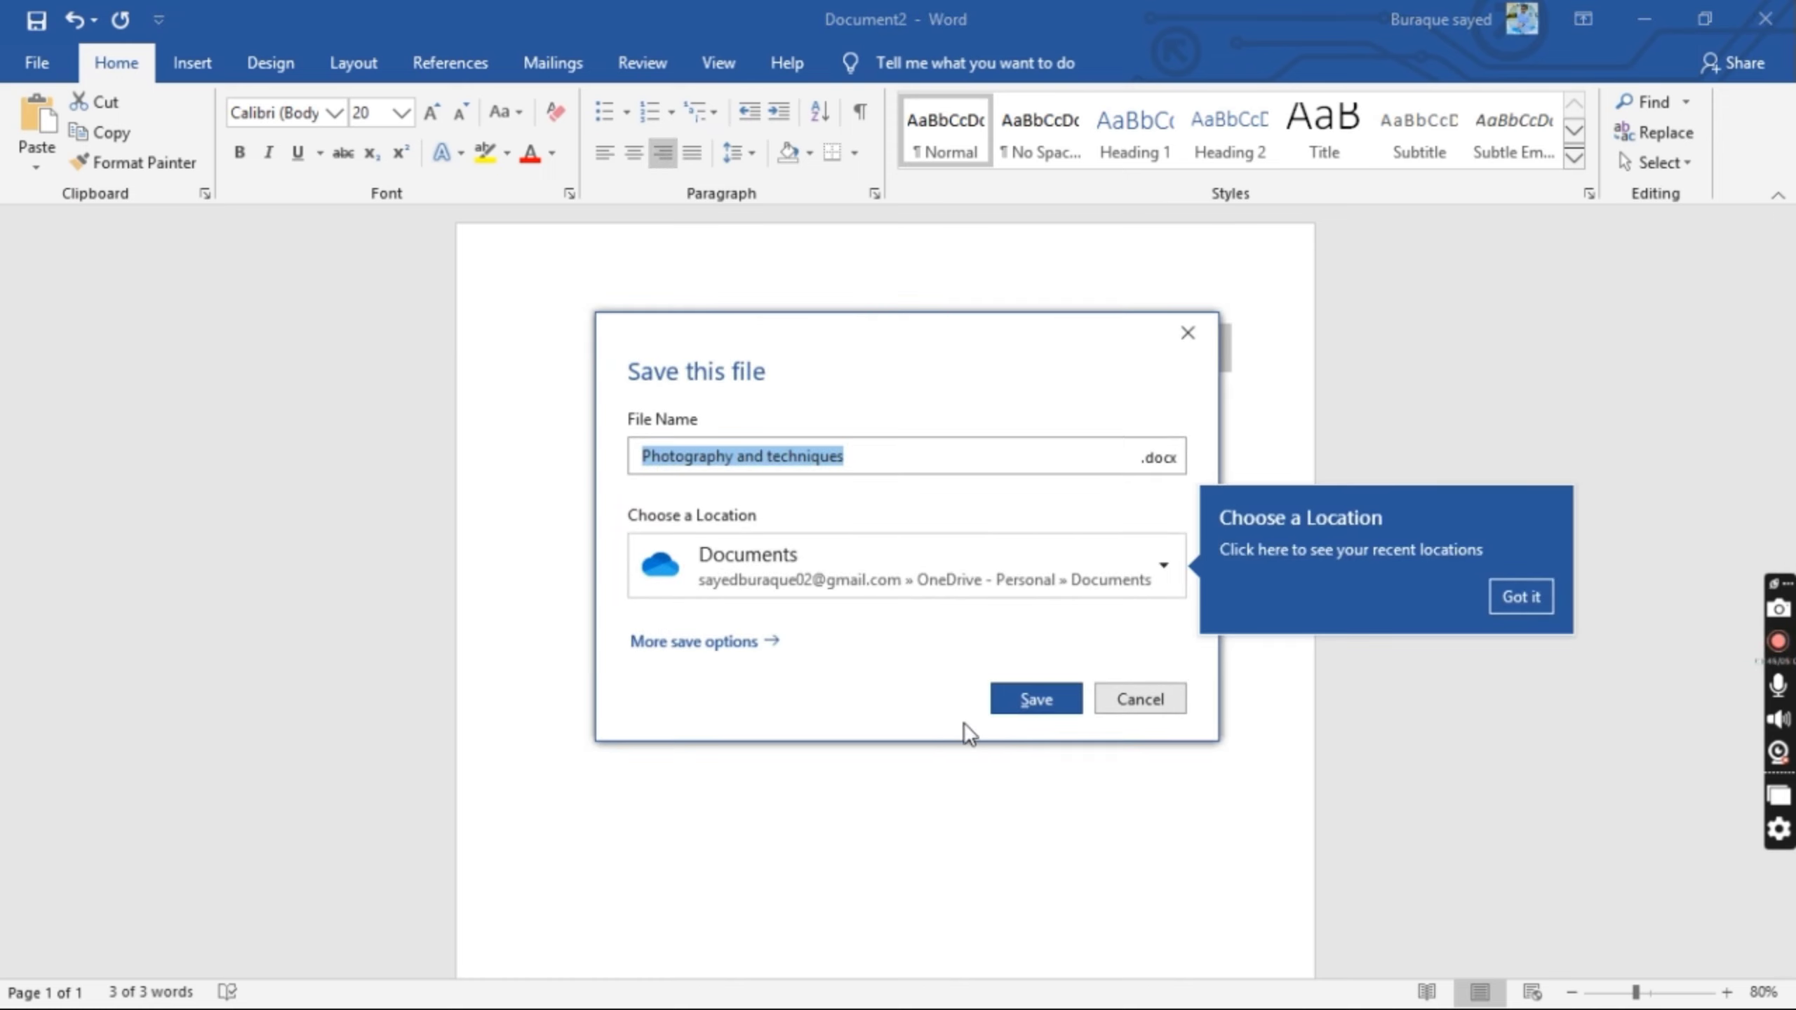
left_click(1143, 696)
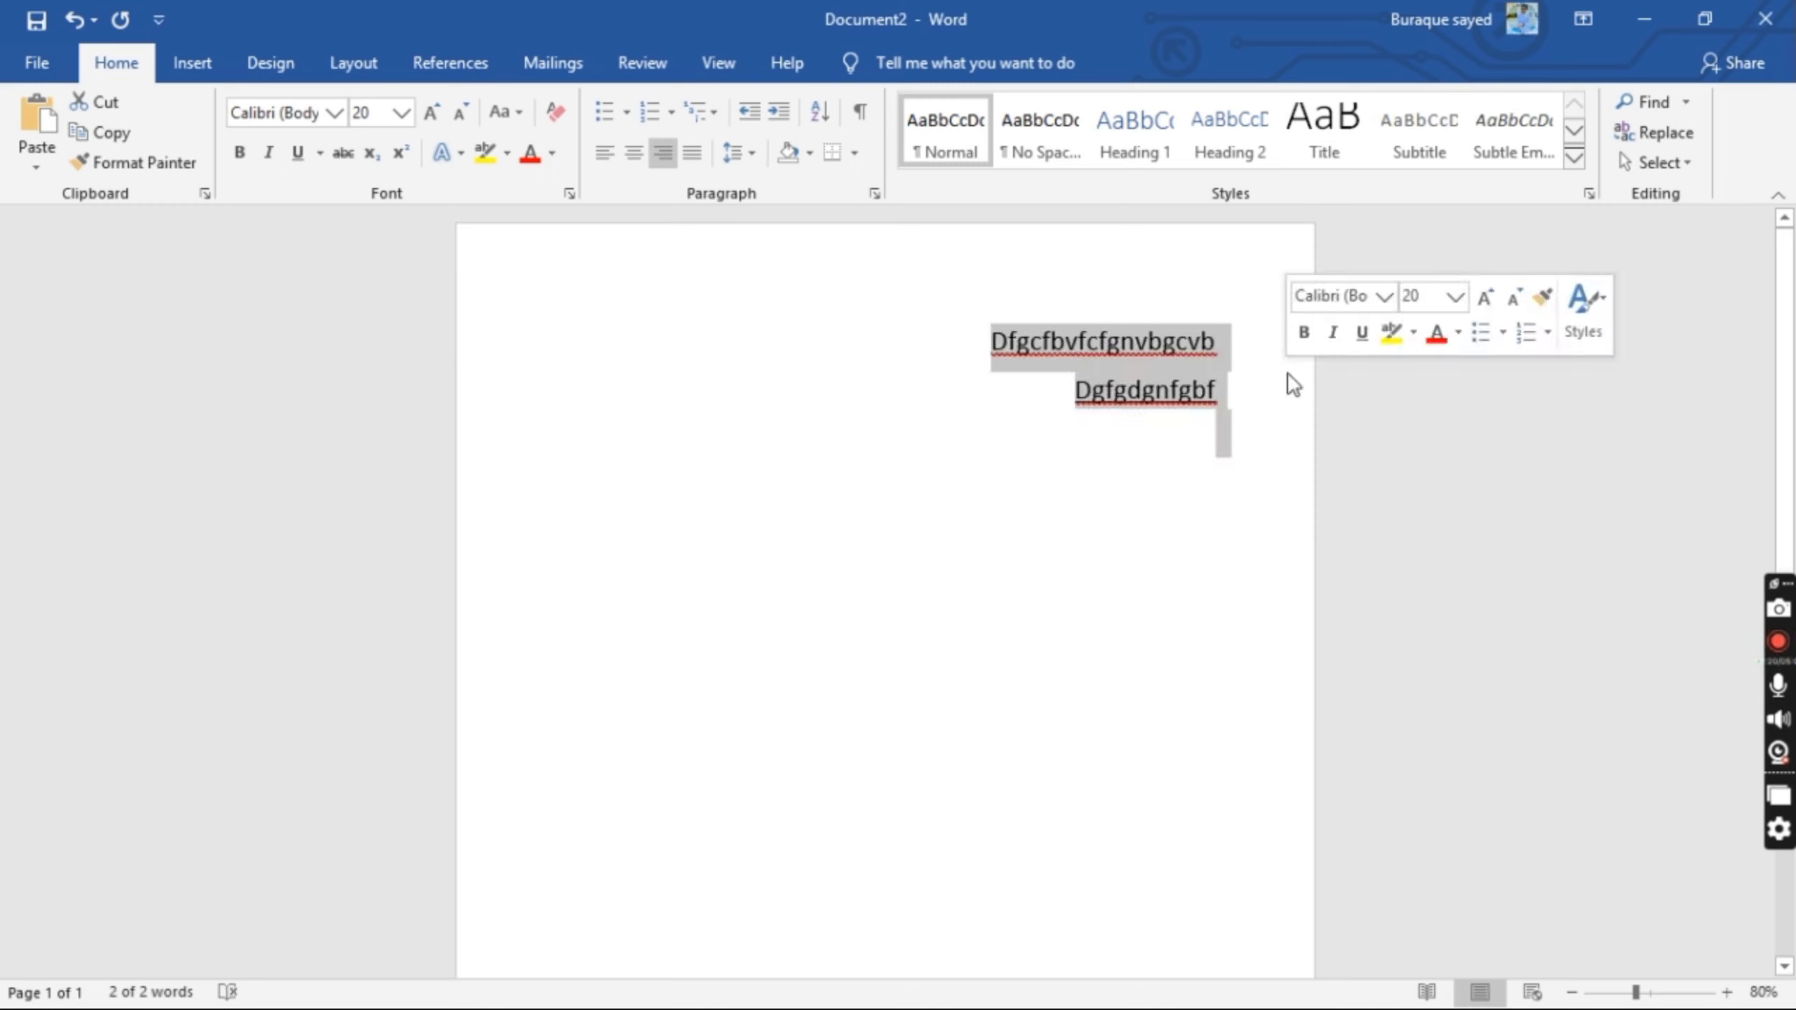
Replace the title with 'okay', underline it, then delete it
key("BackSpace")
type("ok")
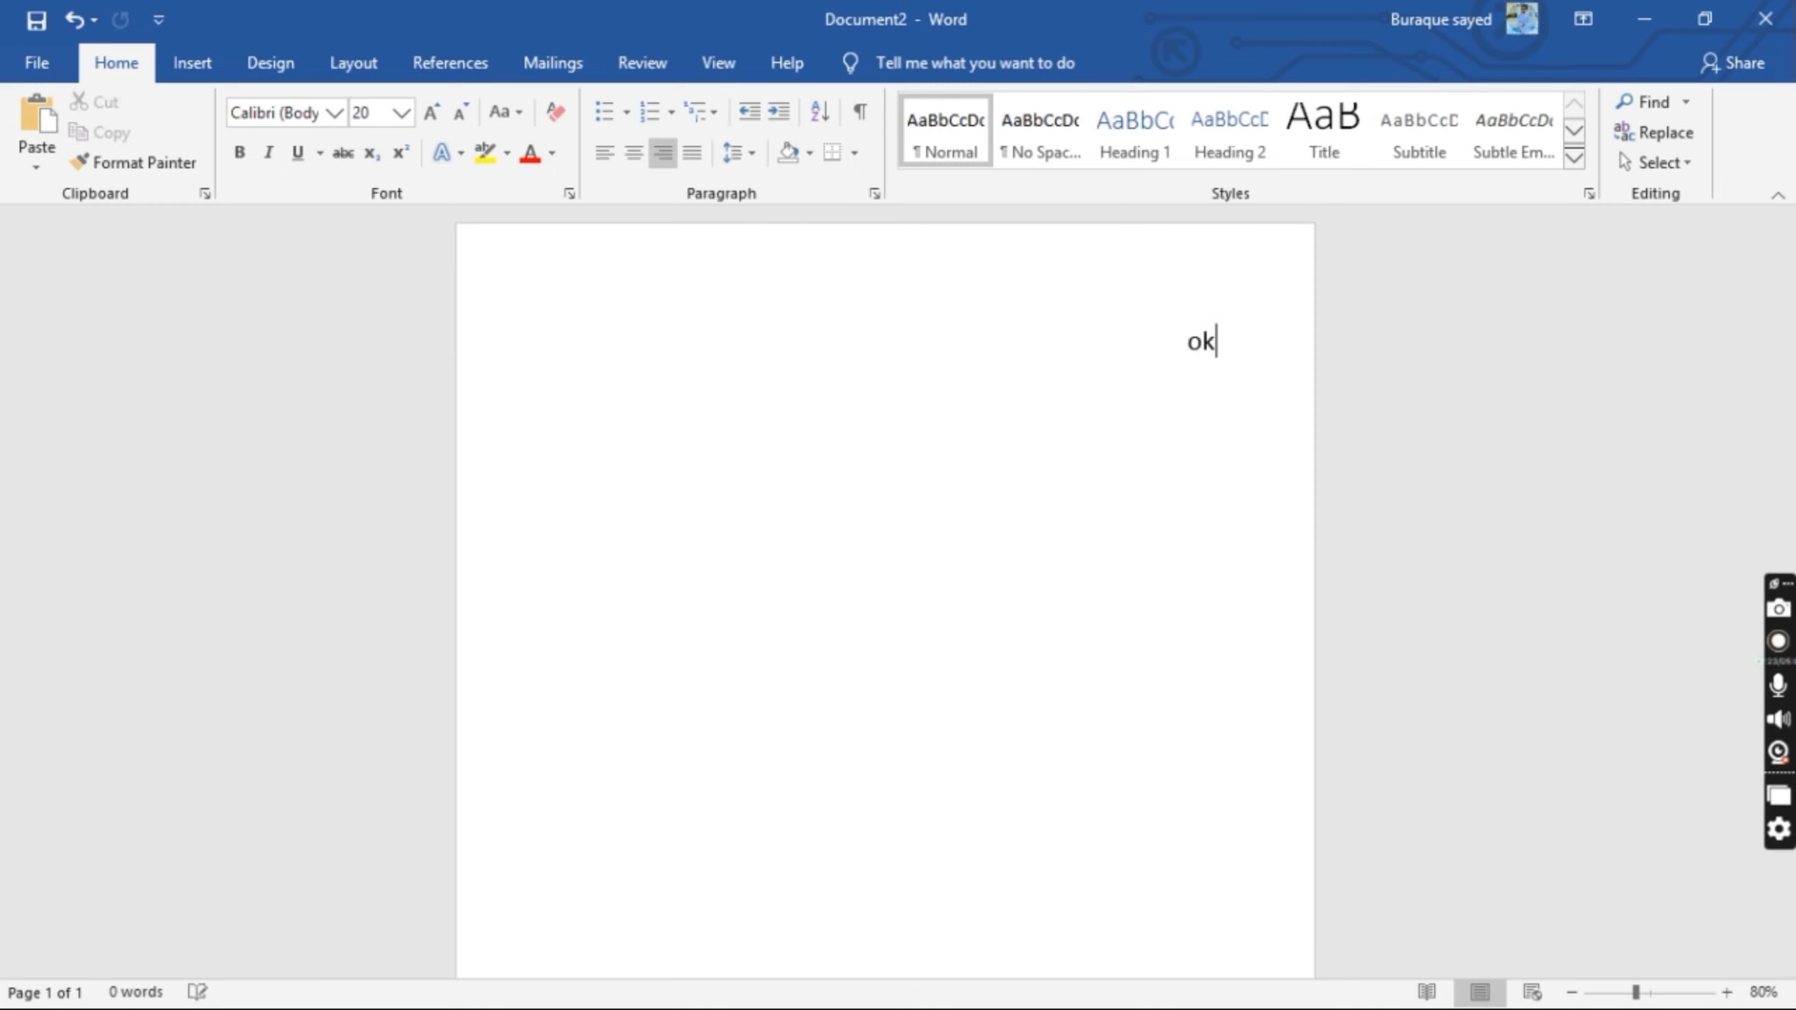
type("ay")
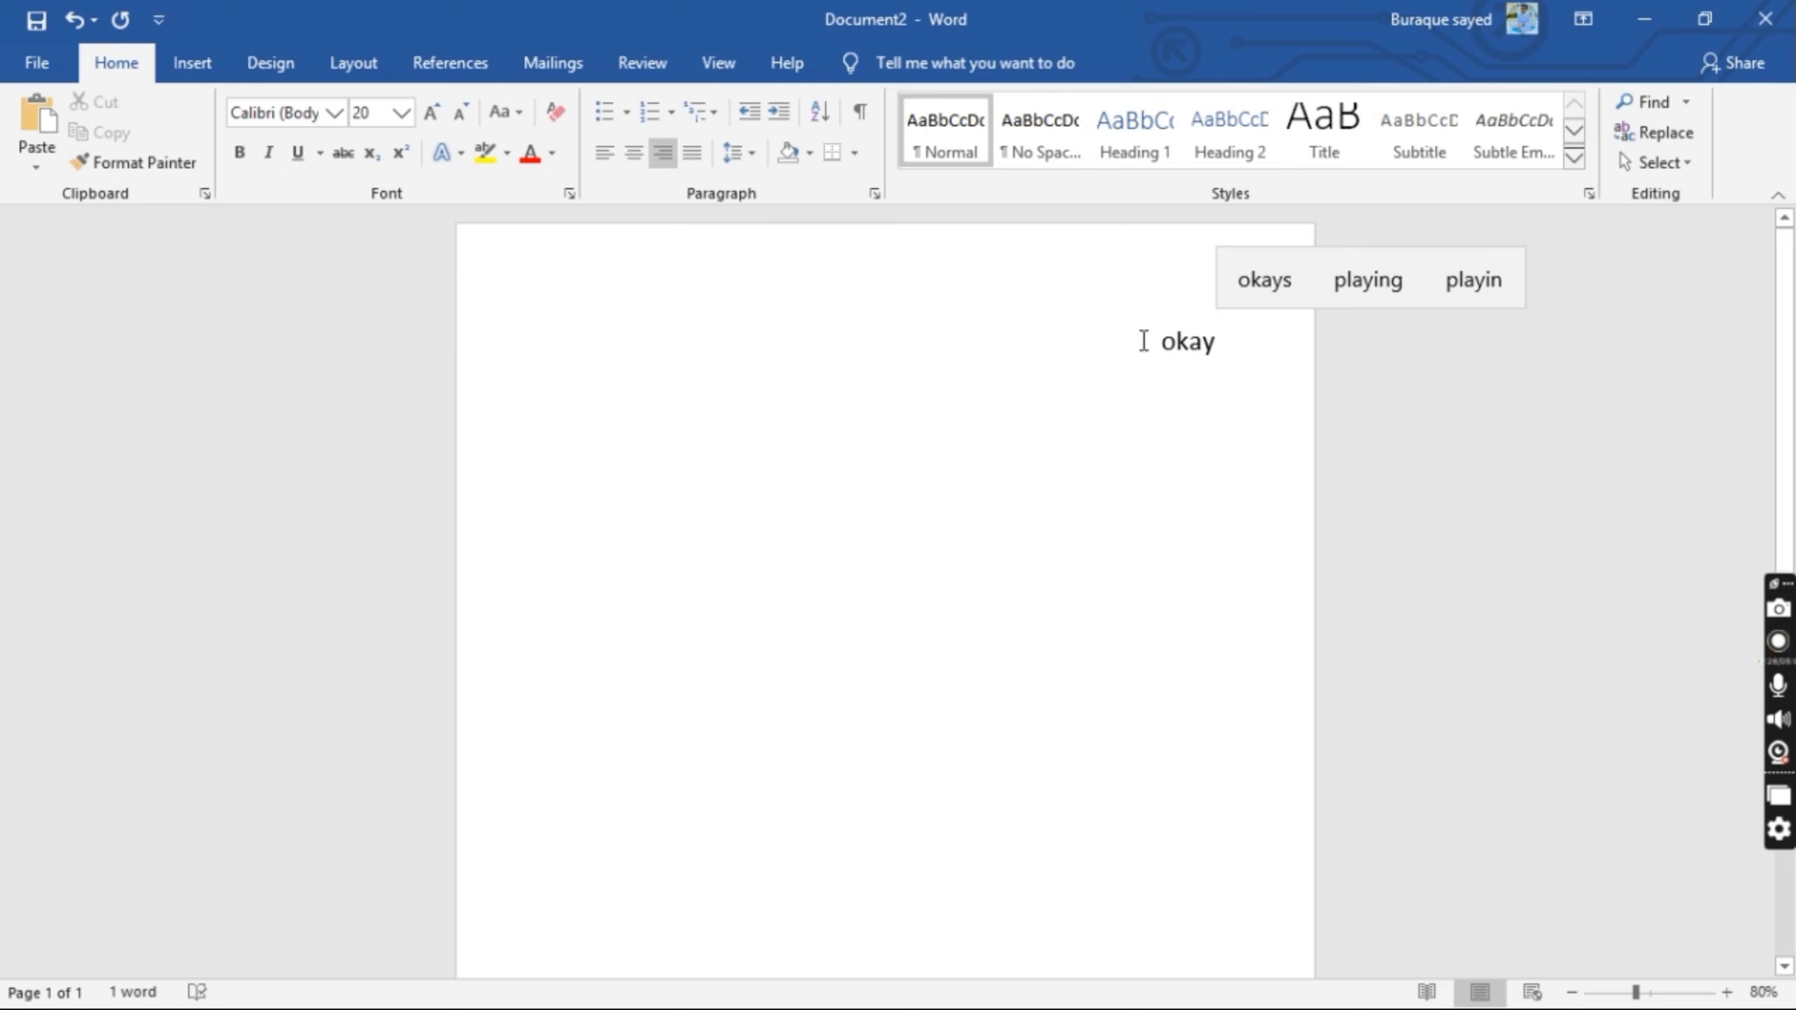
left_click_drag(1144, 340, 1282, 429)
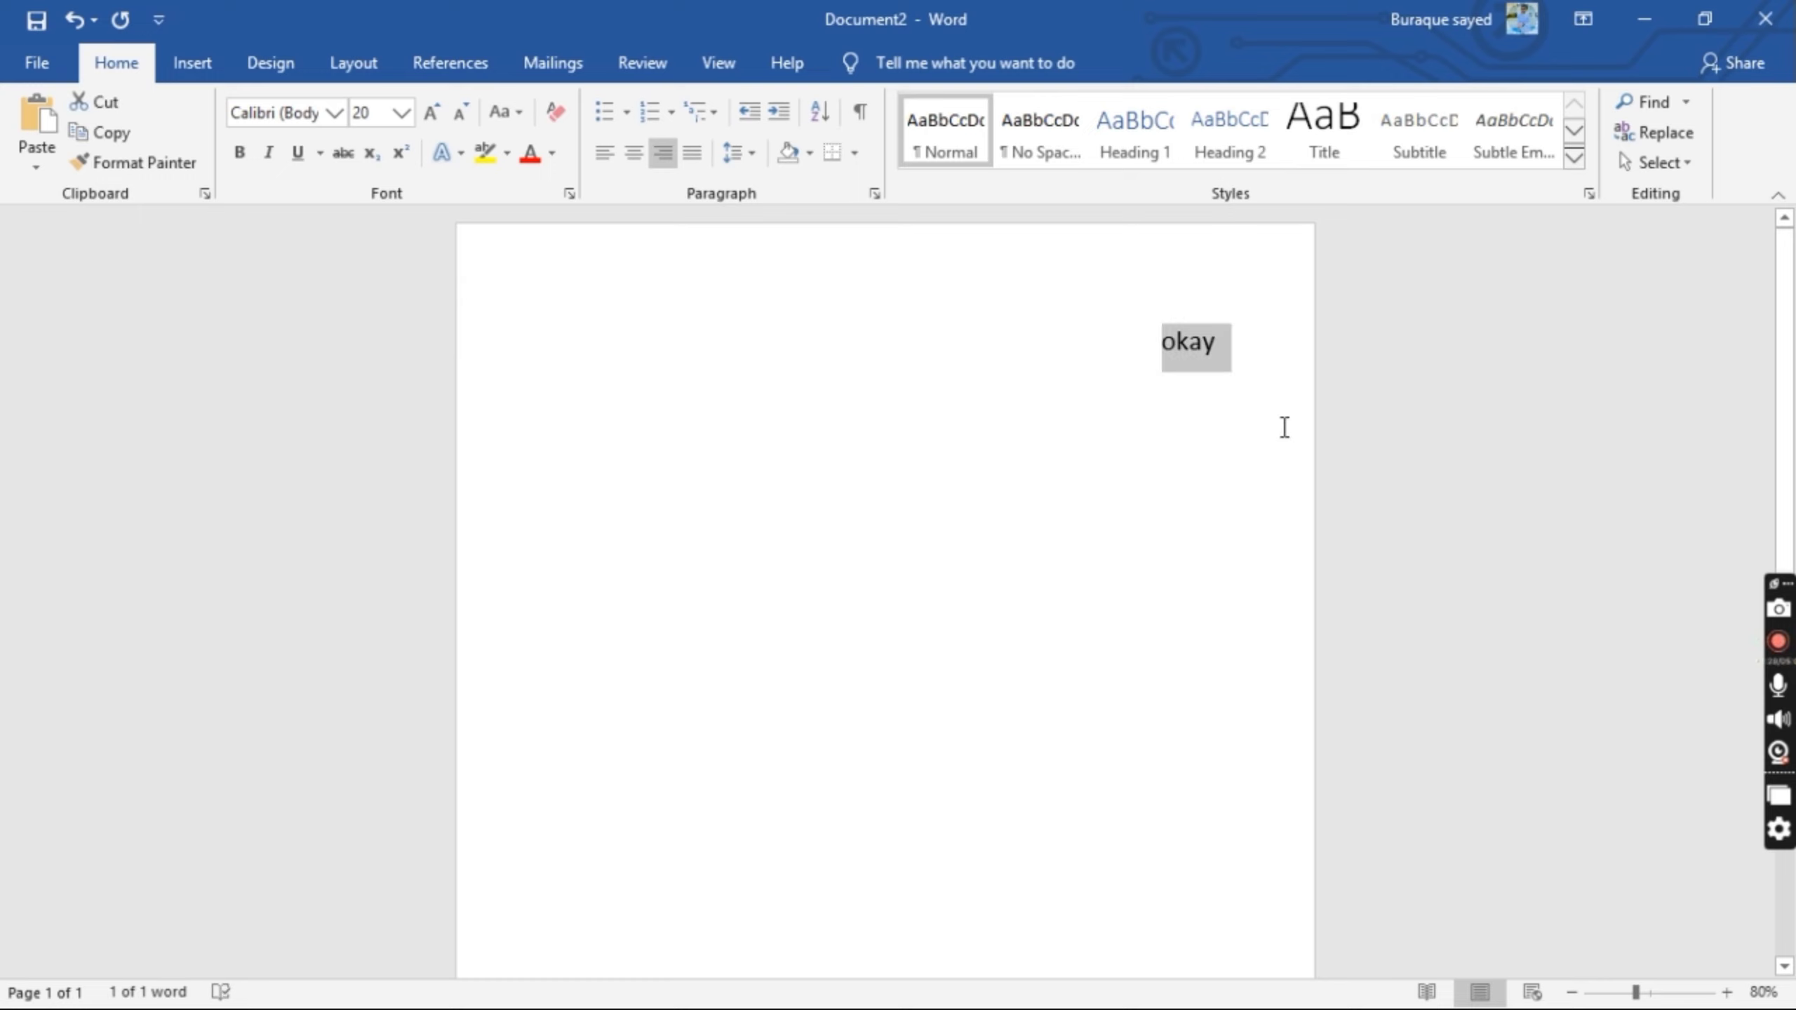
key("ctrl+u")
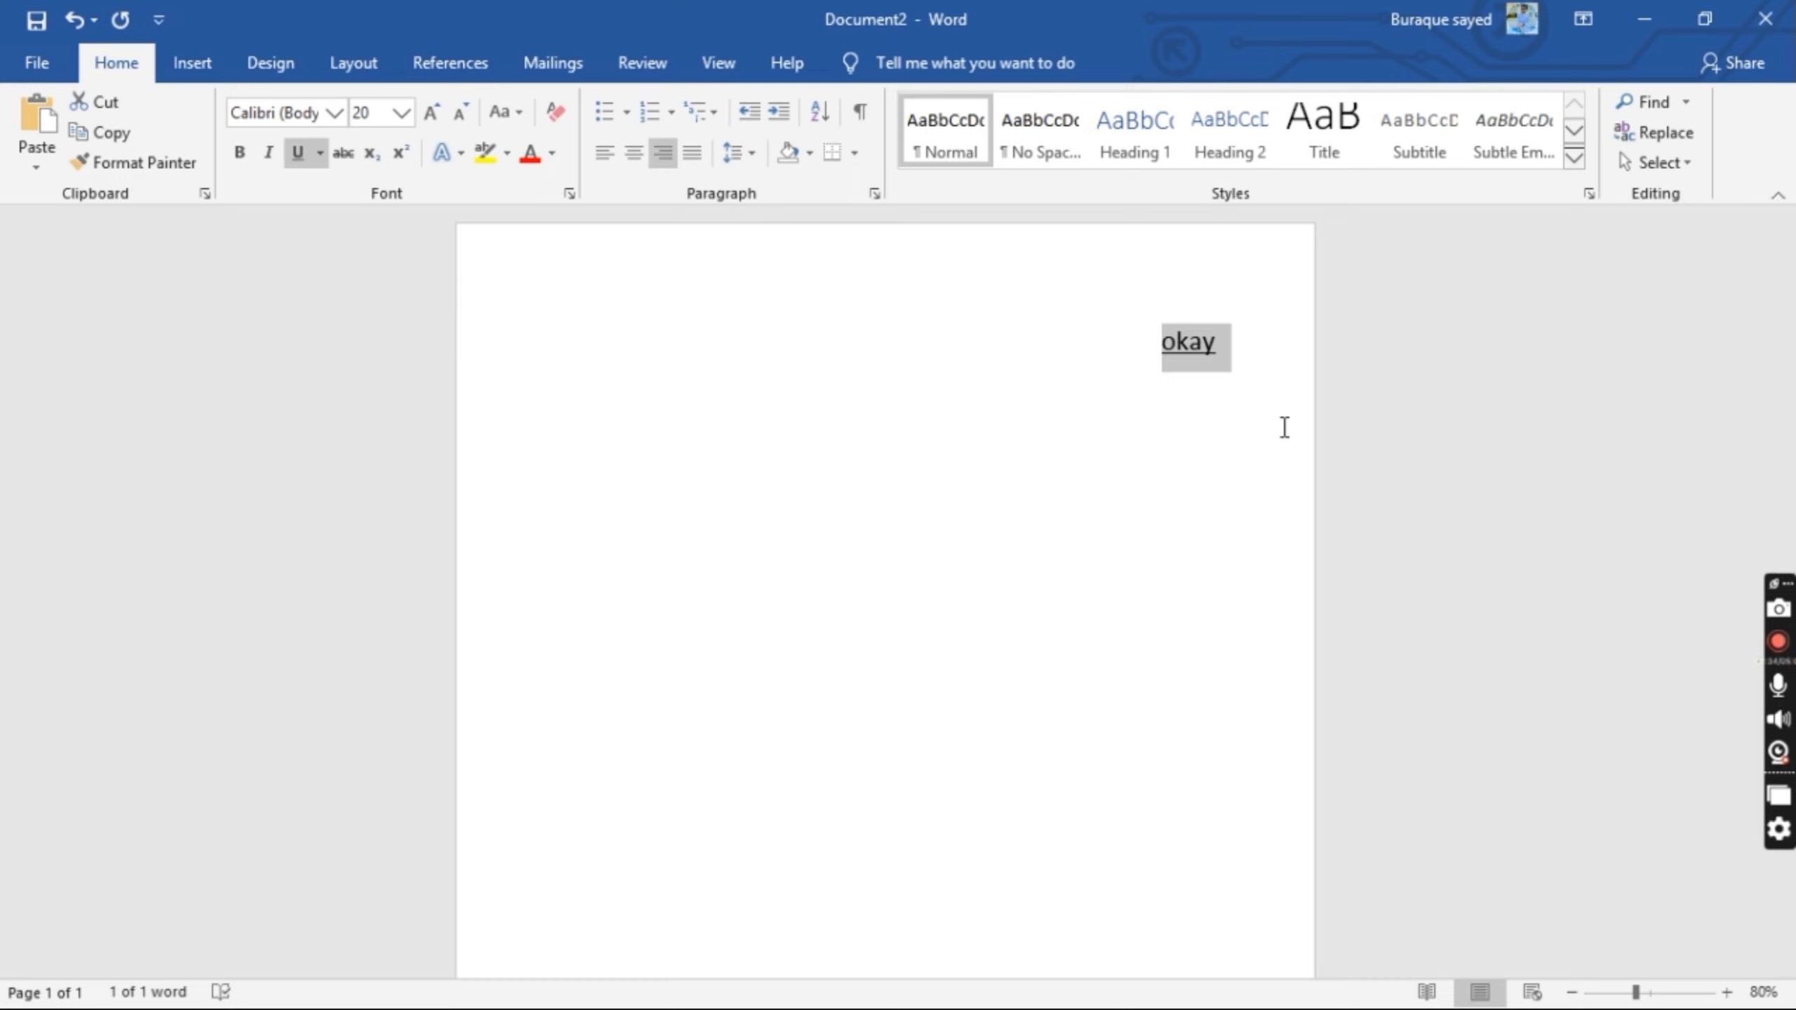
key("BackSpace")
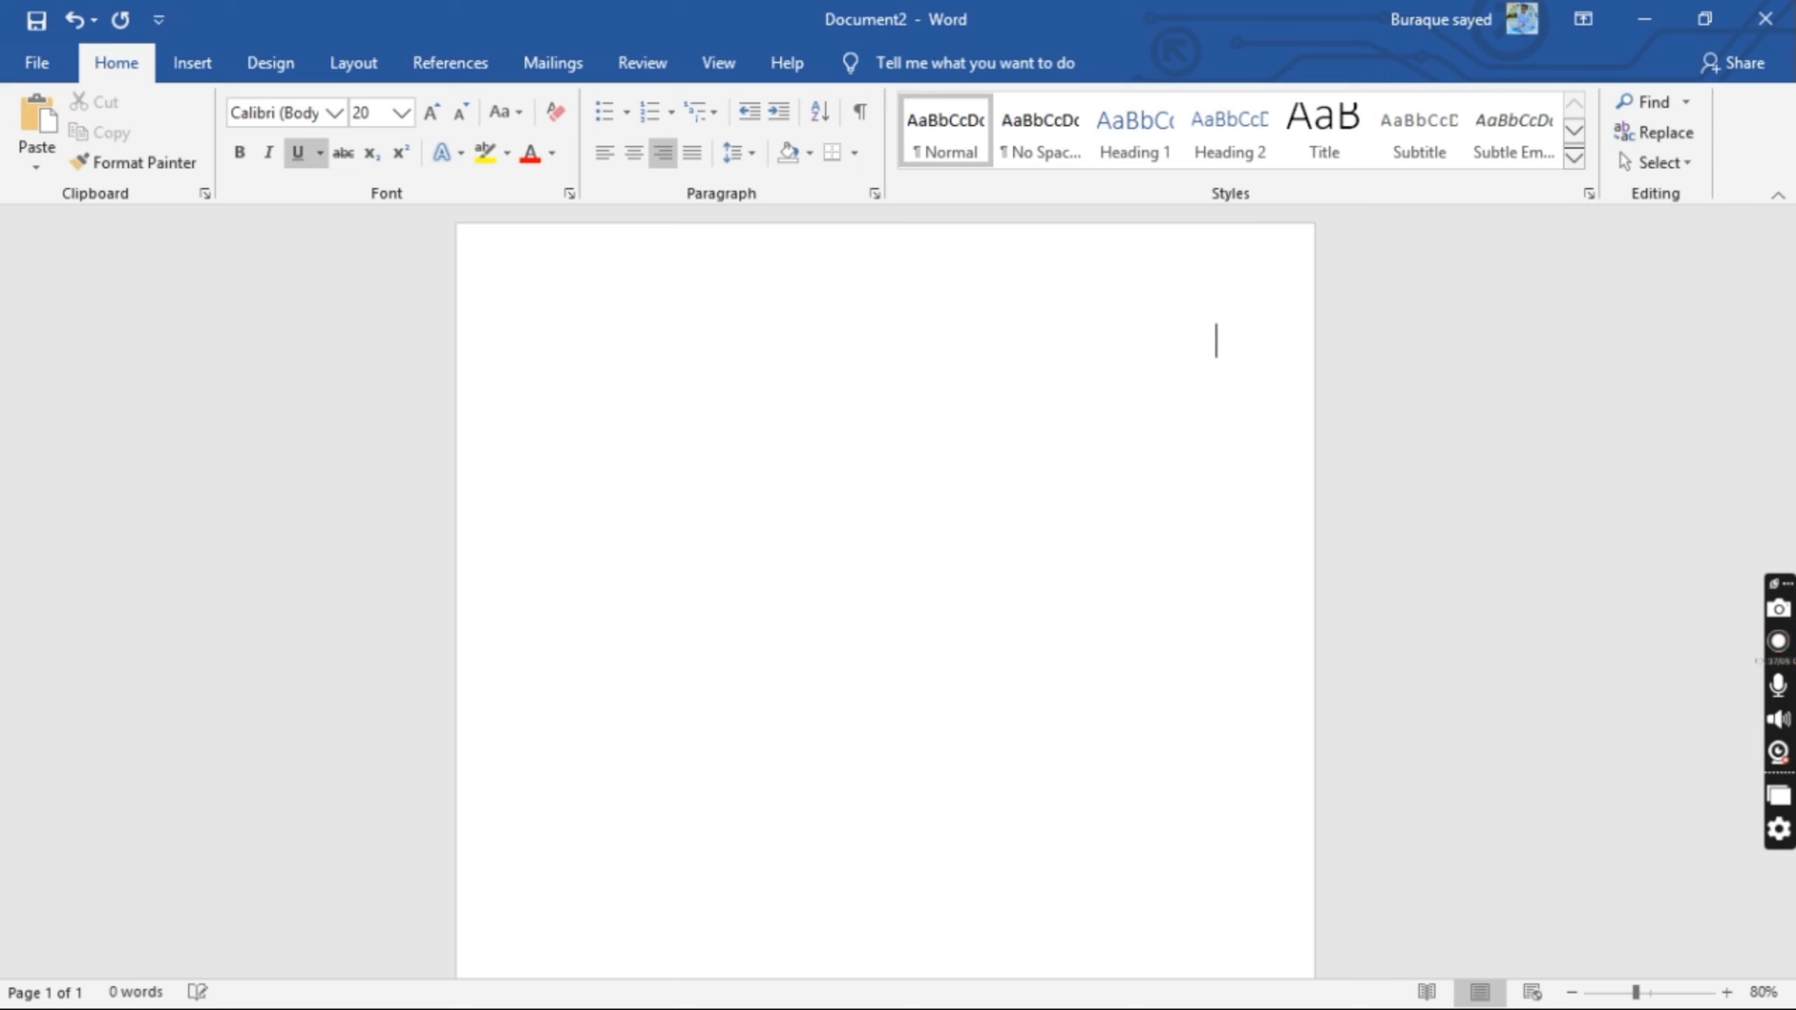
Cancel closing the document, retype 'okay', select it and remove it
key("ctrl+w")
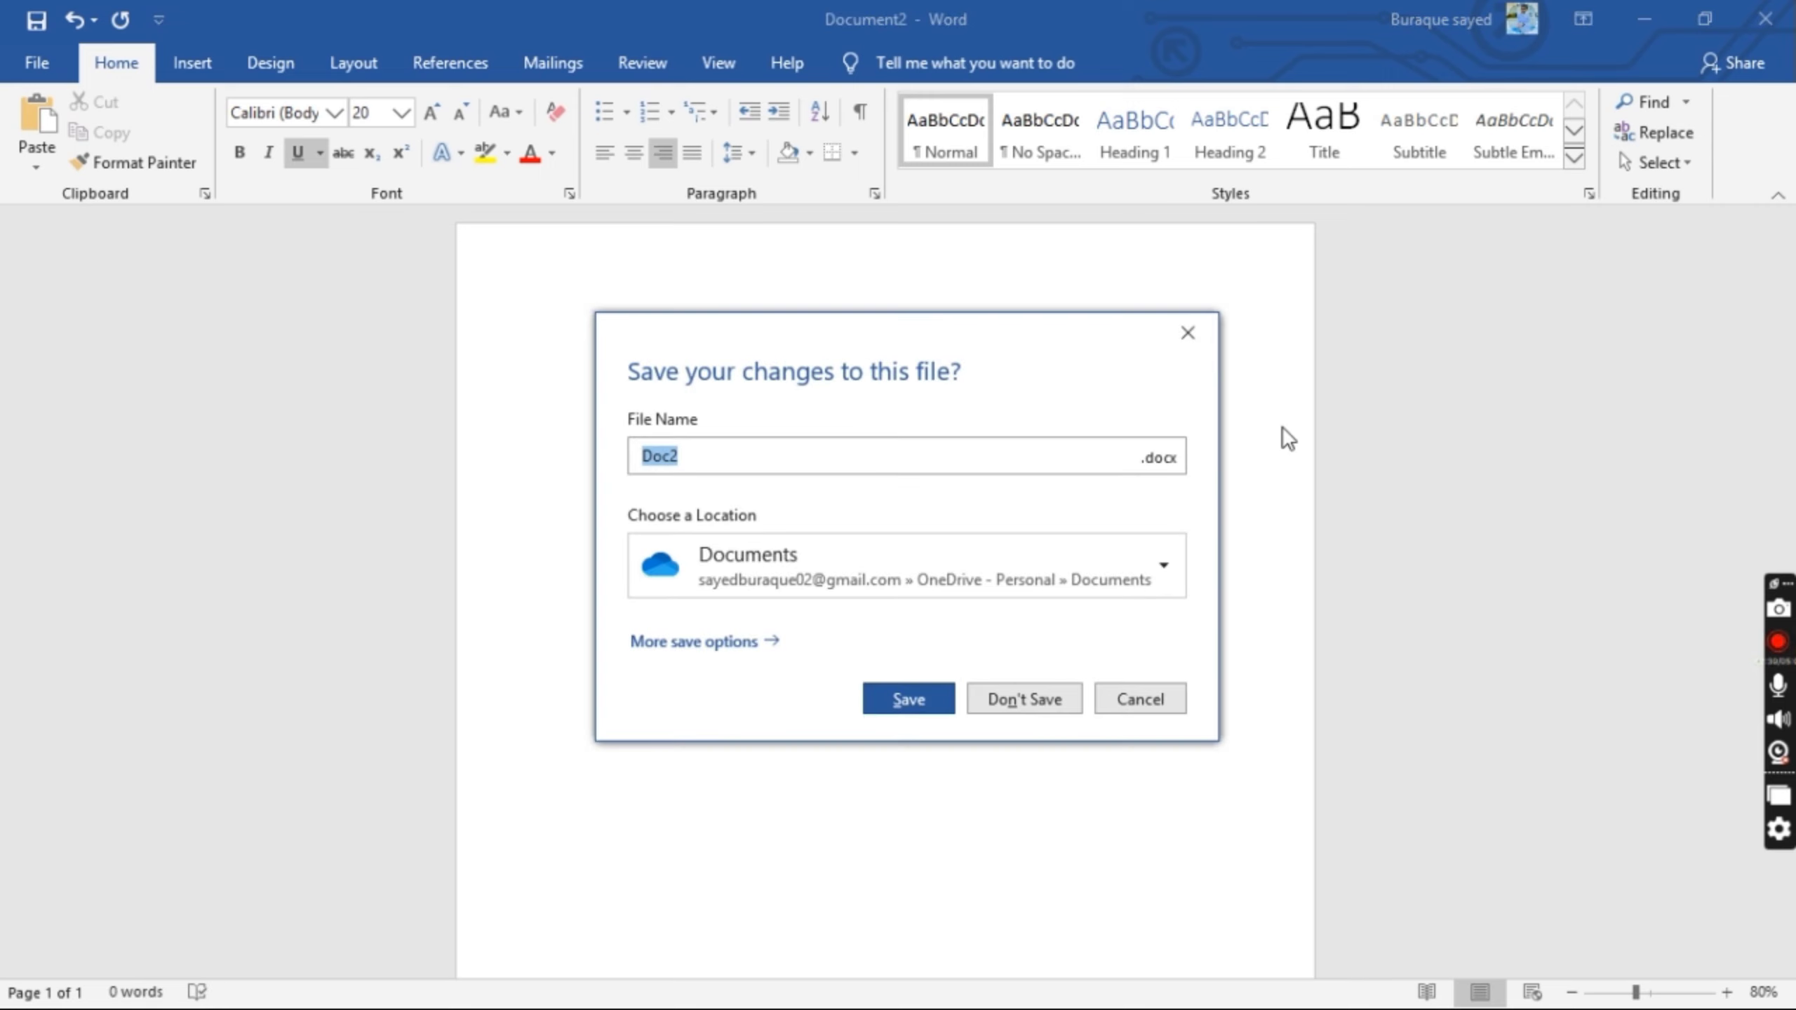
left_click(1149, 700)
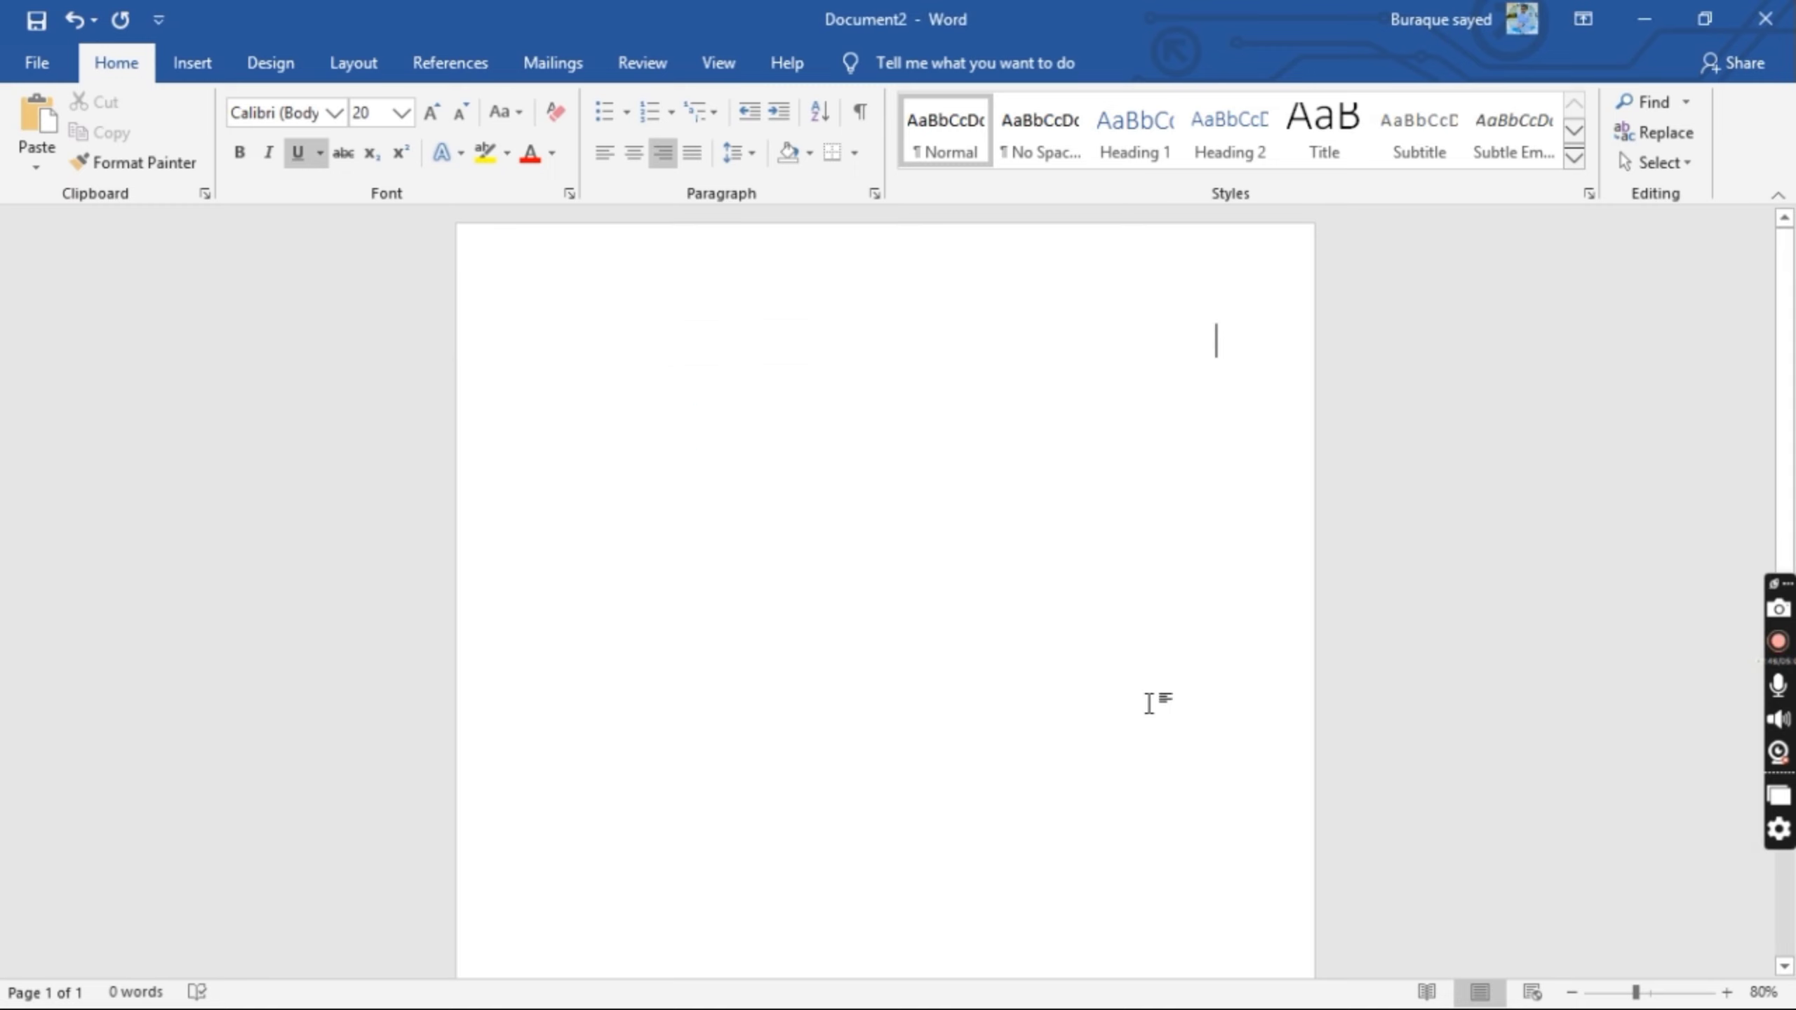
type("ok")
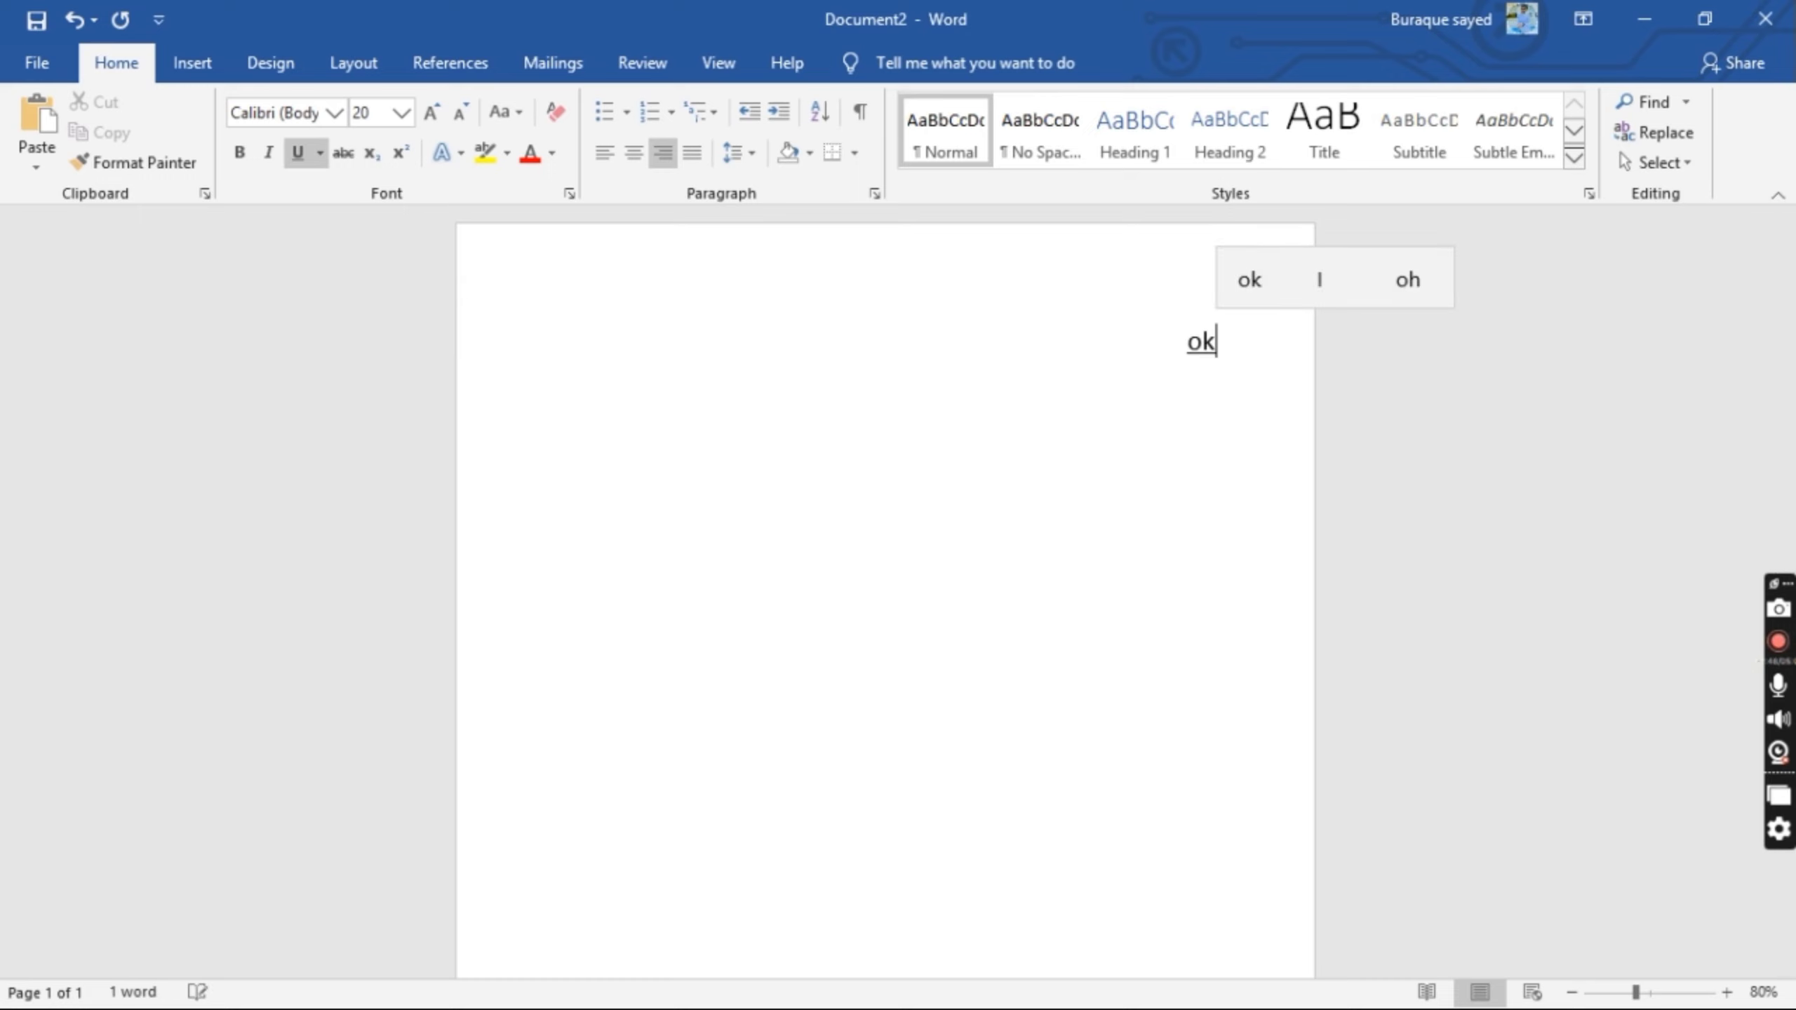
type("ay")
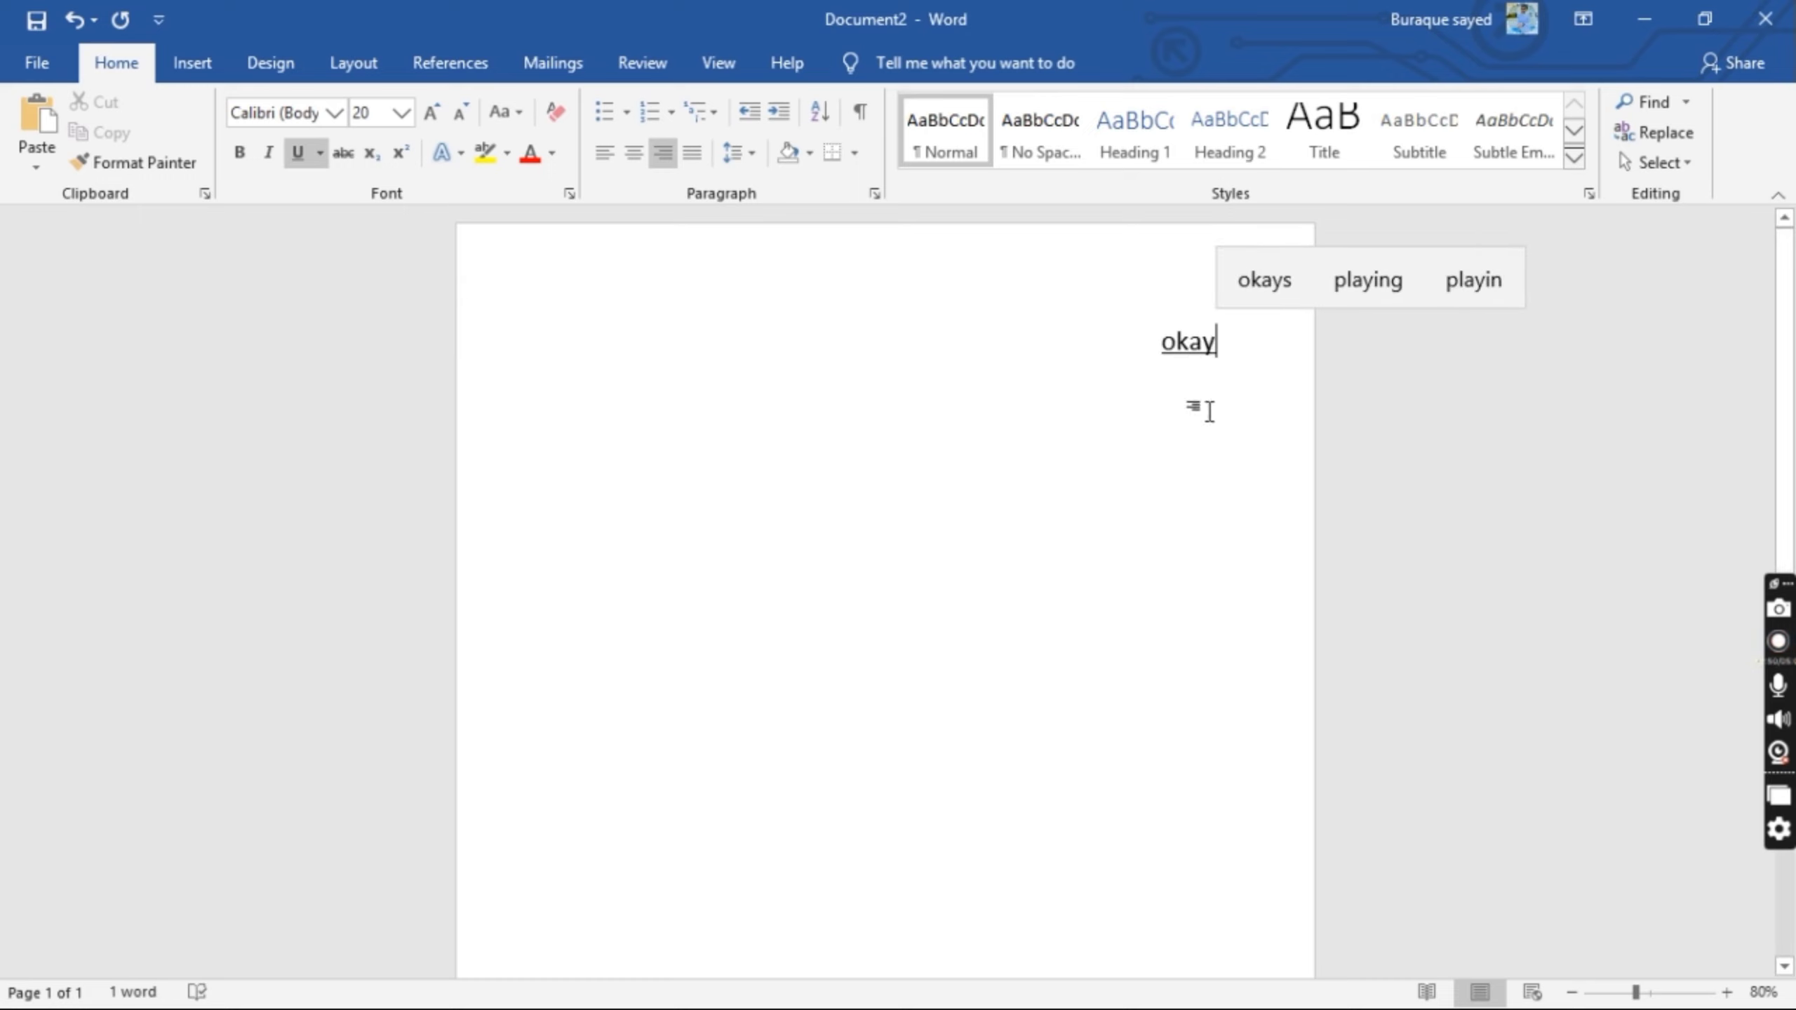
double_click(1263, 353)
key("ctrl+c")
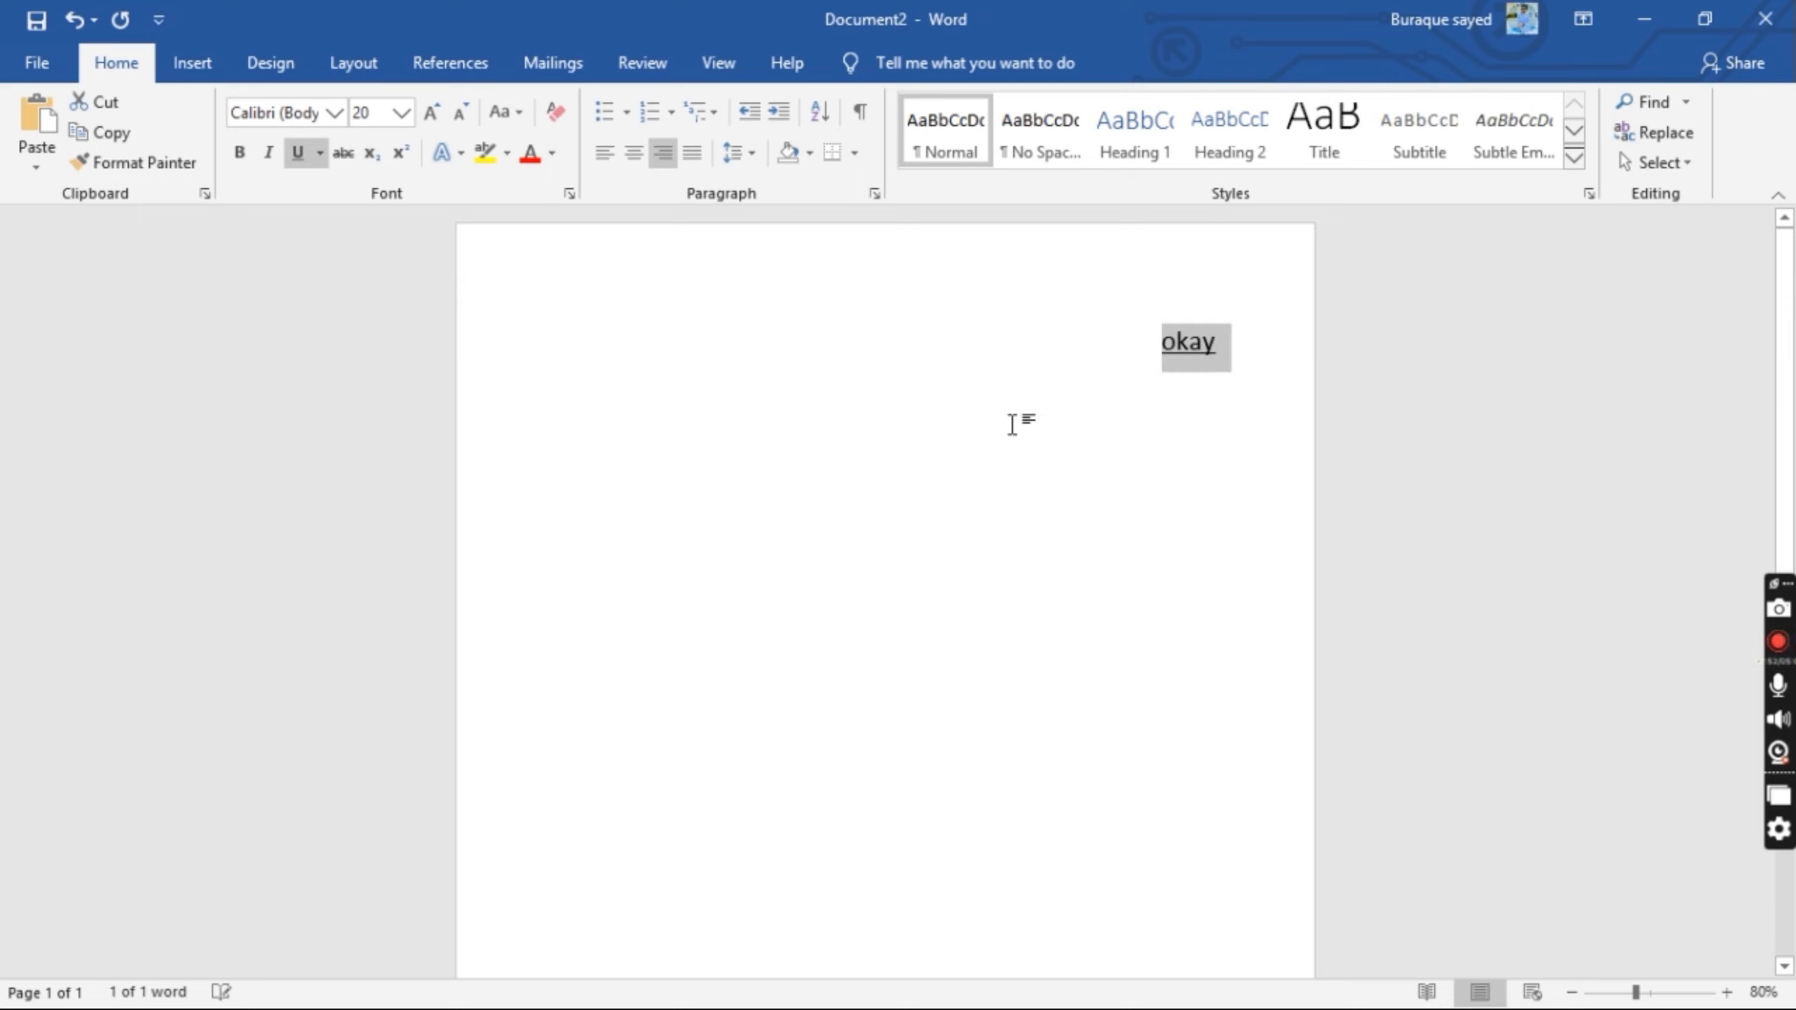
key("BackSpace")
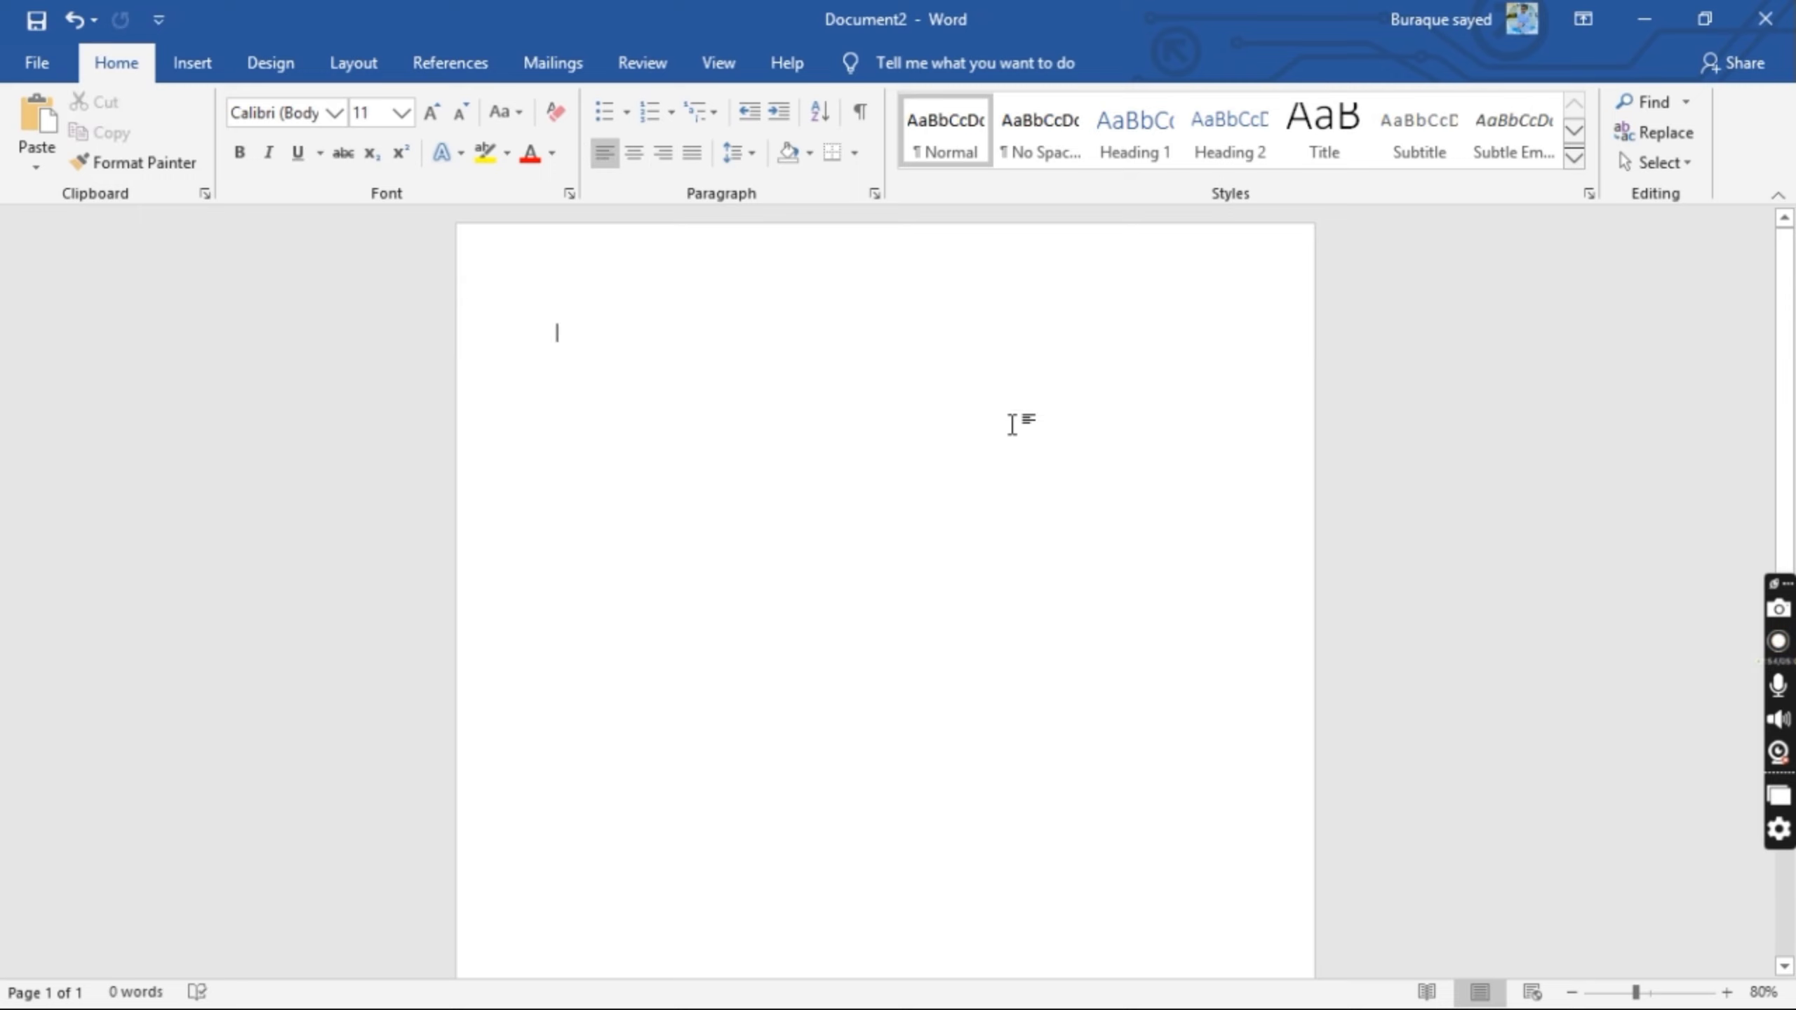
Paste several copies of 'okay' on new lines and select the last three
key("ctrl+v")
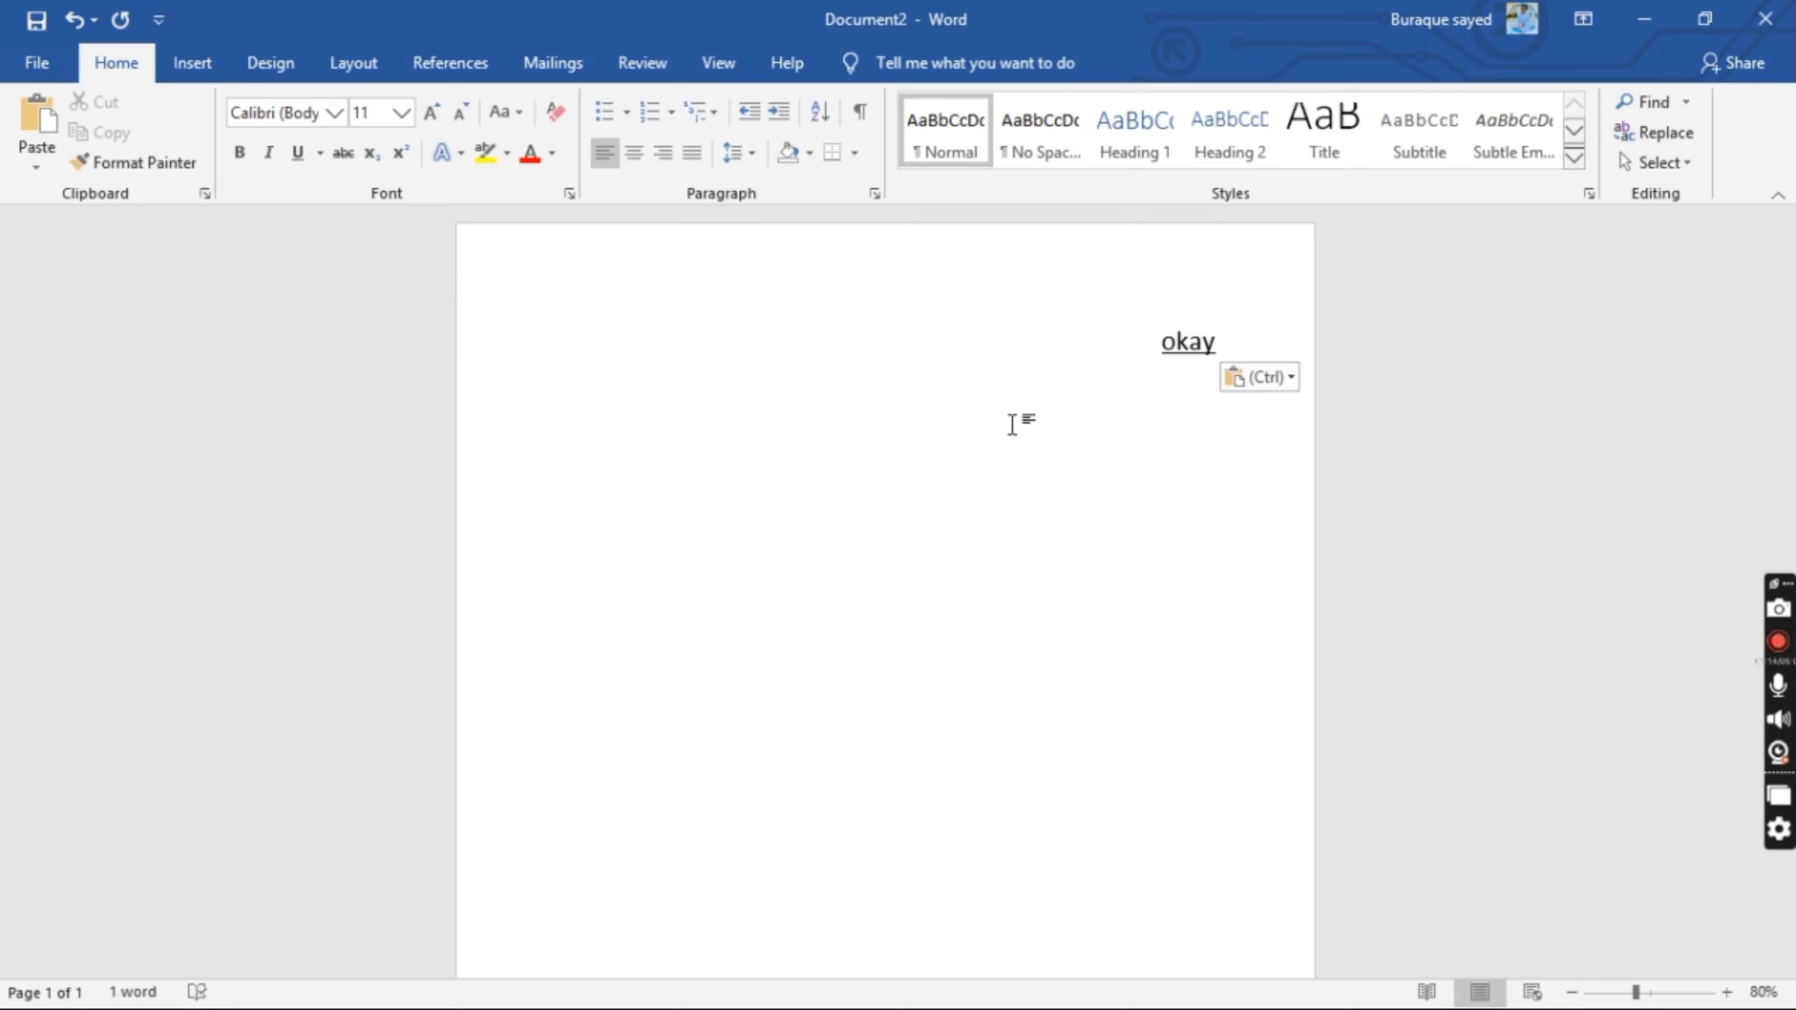
key("ctrl+v")
key("ctrl+v")
key("ctrl+v")
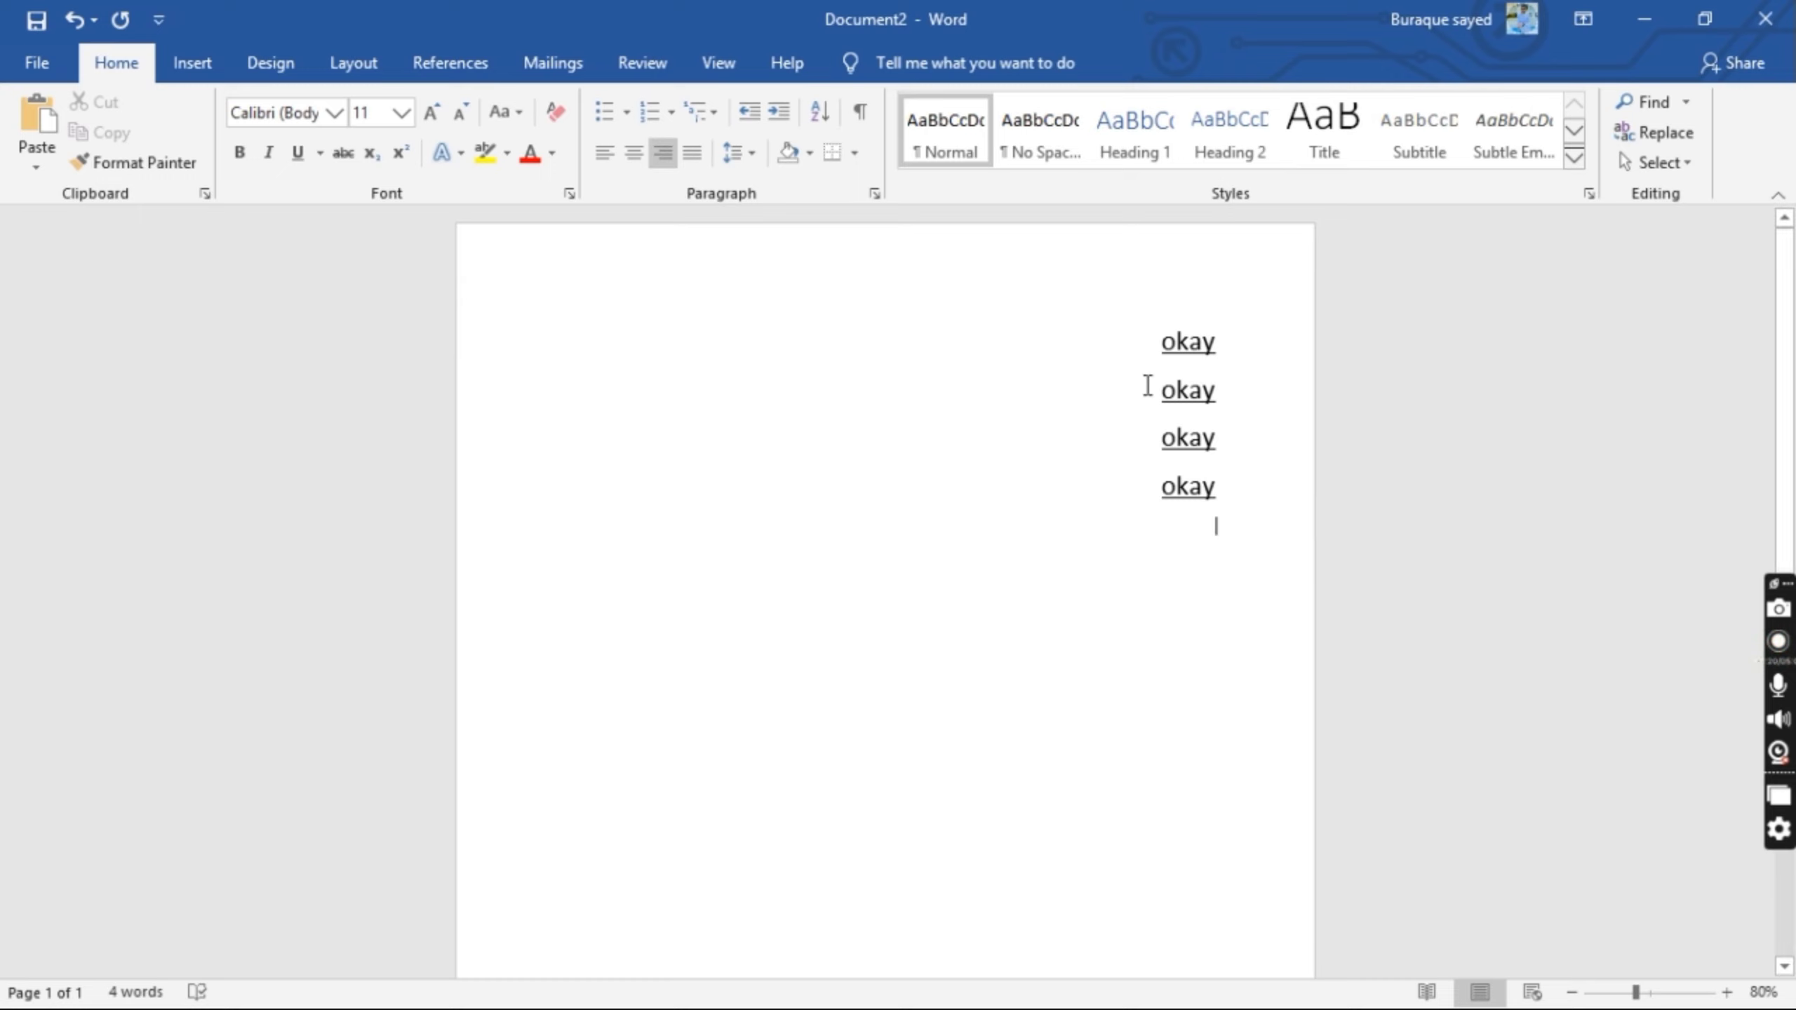
left_click_drag(1147, 385, 1340, 543)
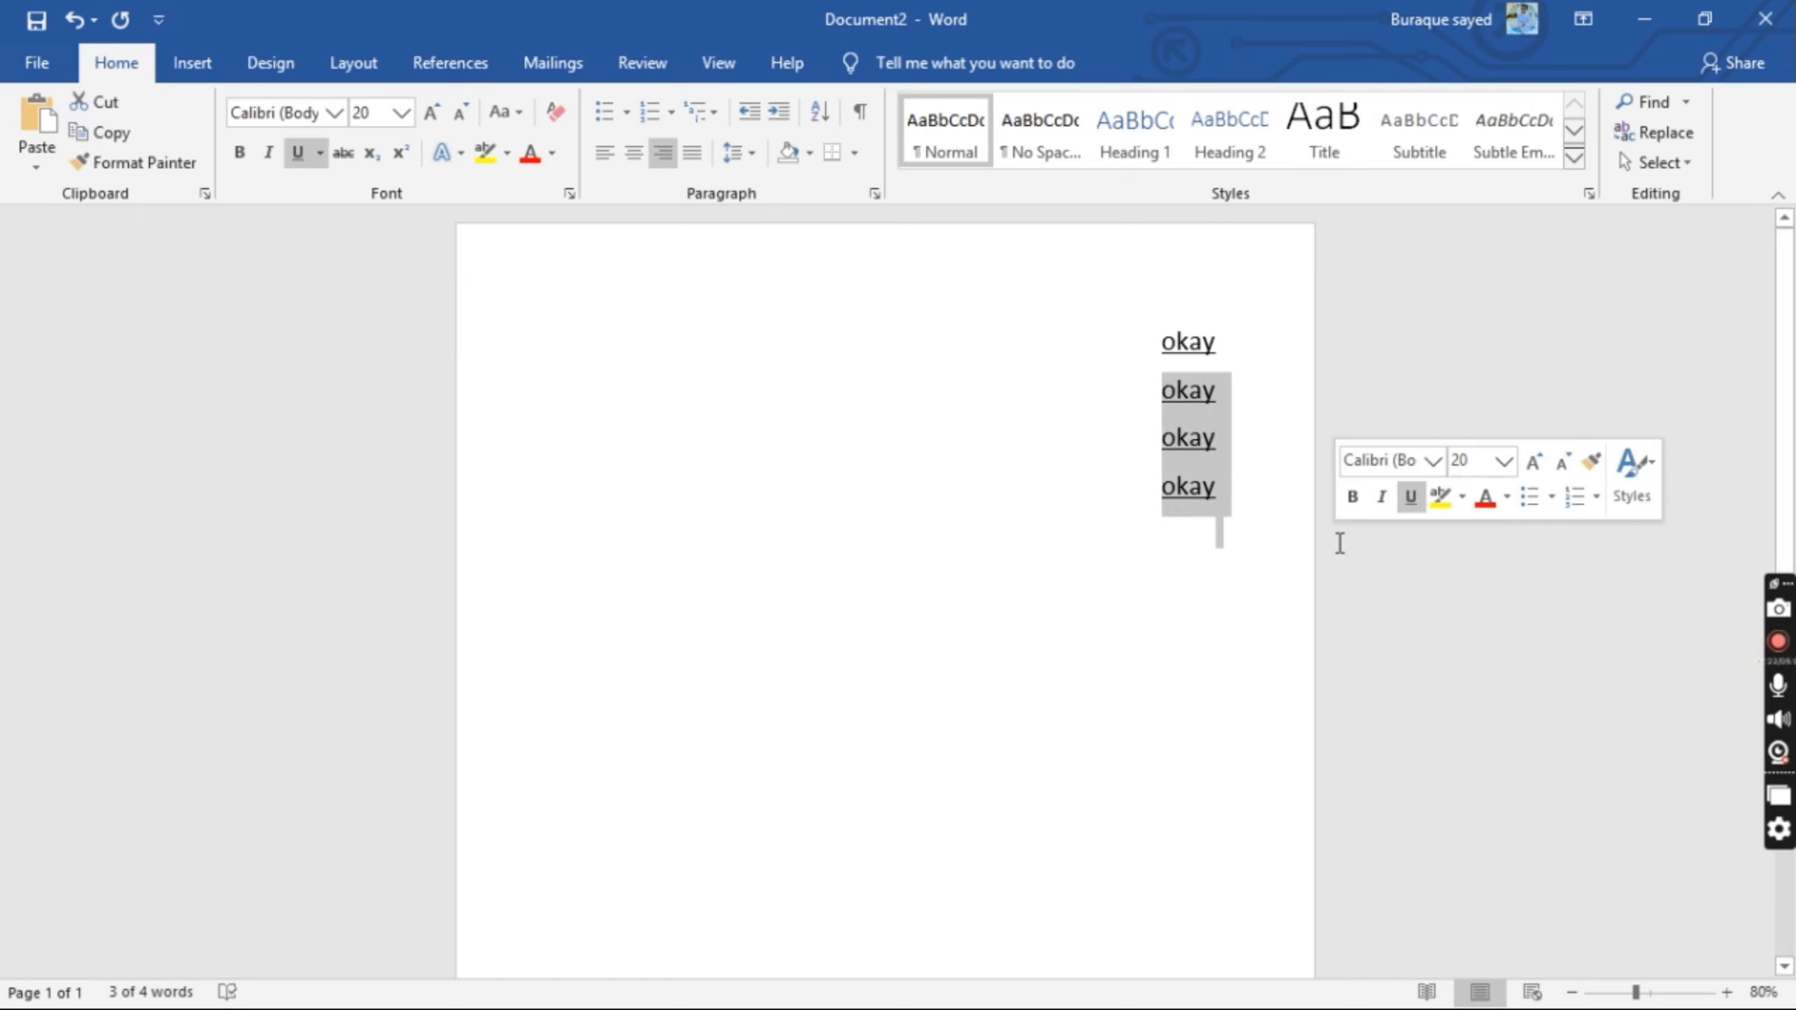
Undo the recent edits repeatedly until the pasted 'okay' lines are gone
key("ctrl+z")
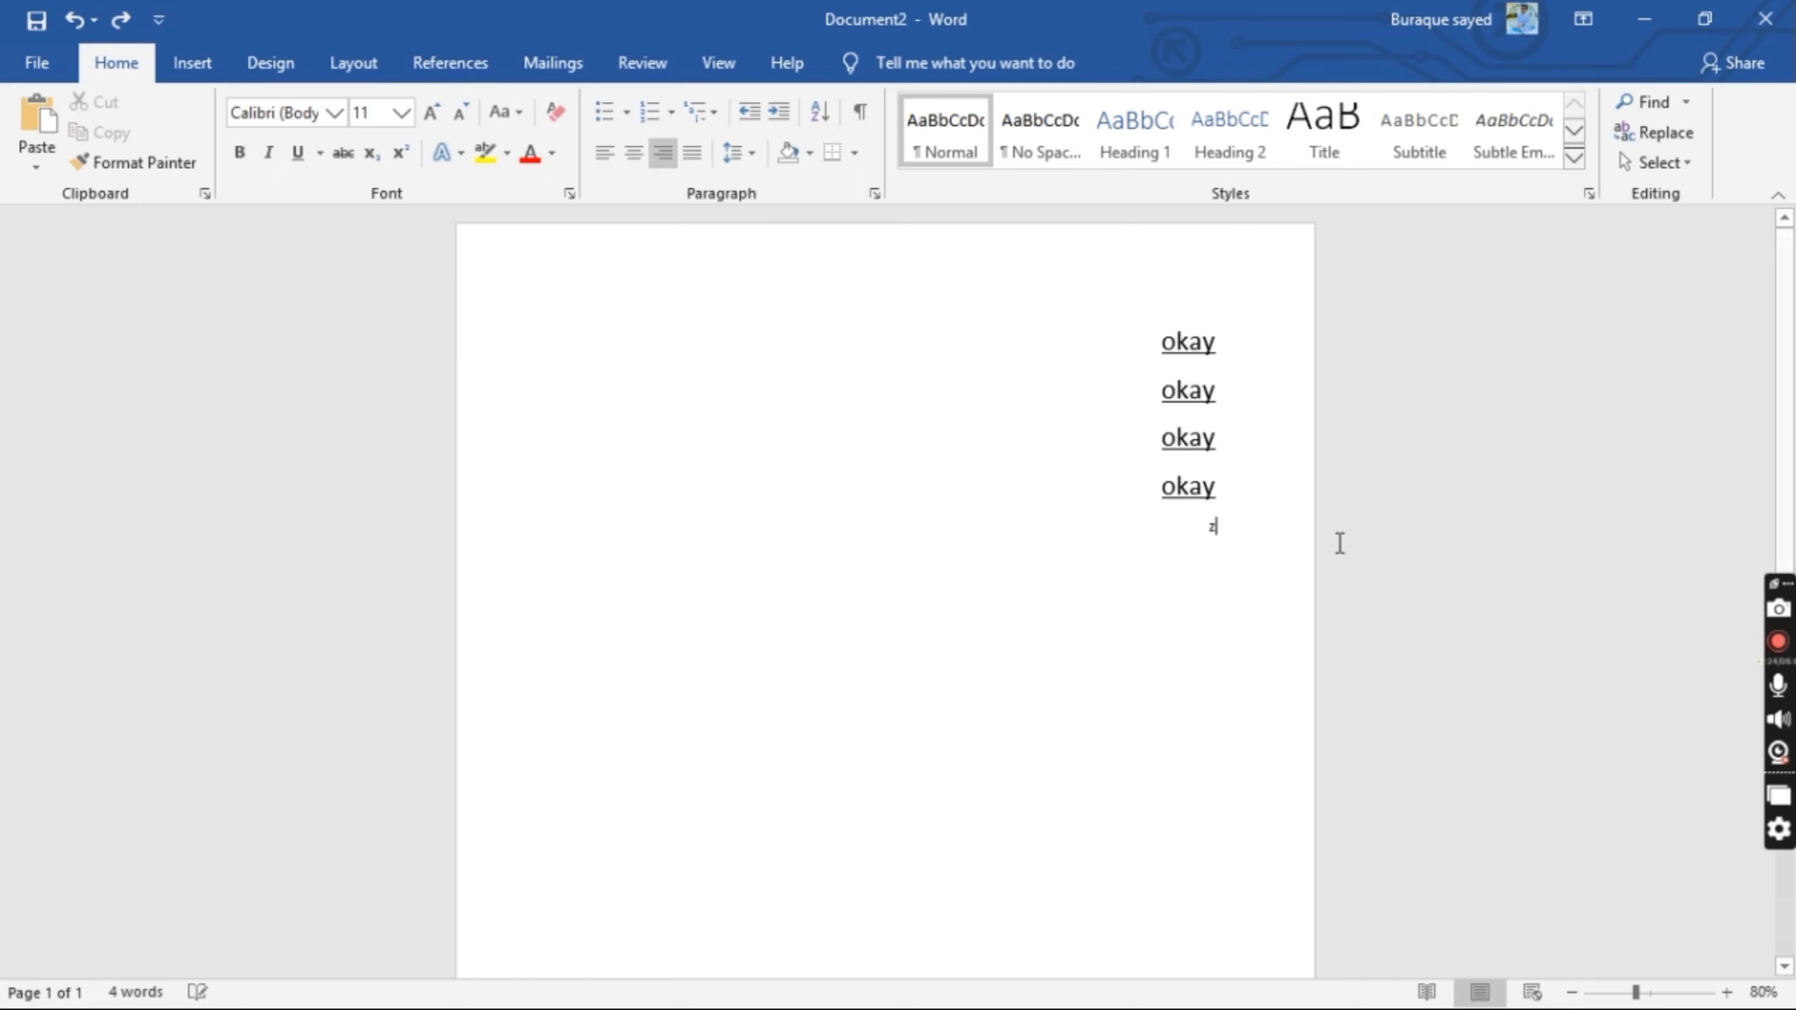
key("ctrl+z")
key("ctrl+z")
key("ctrl+z")
type("ok")
key("ctrl+z")
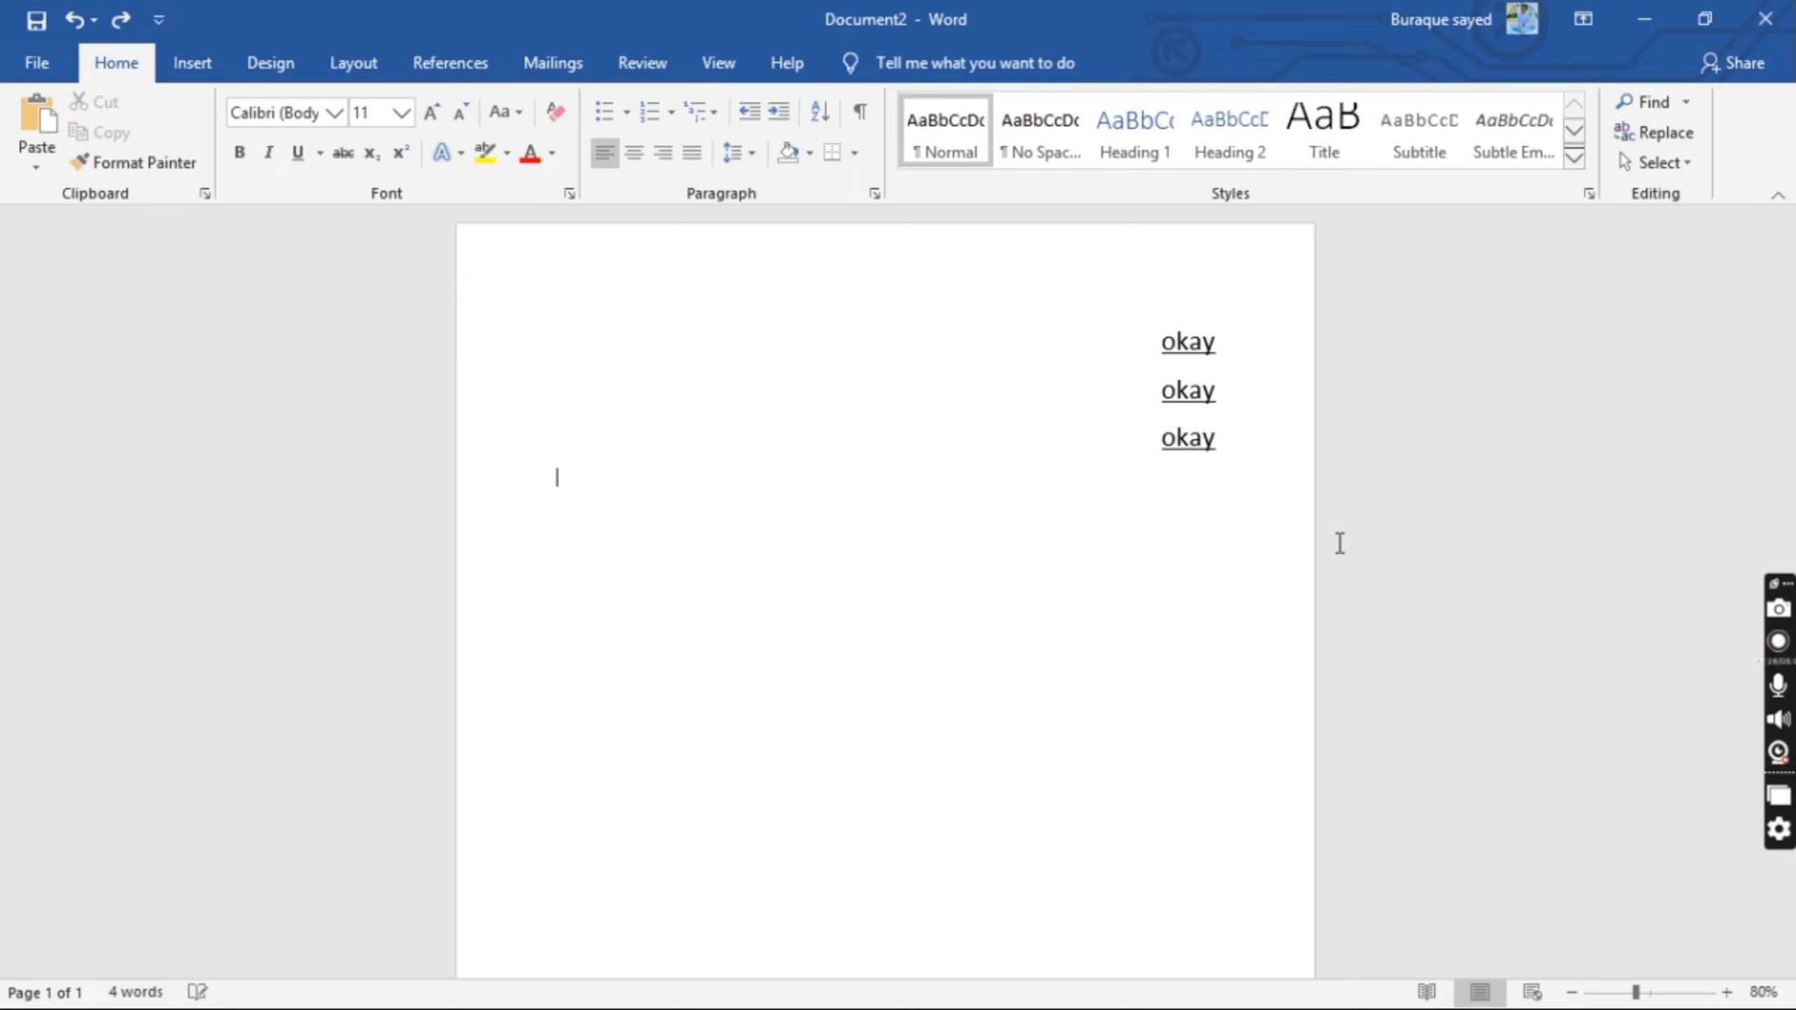
key("ctrl+z")
key("ctrl+z")
key("ctrl+z")
key("ctrl+z")
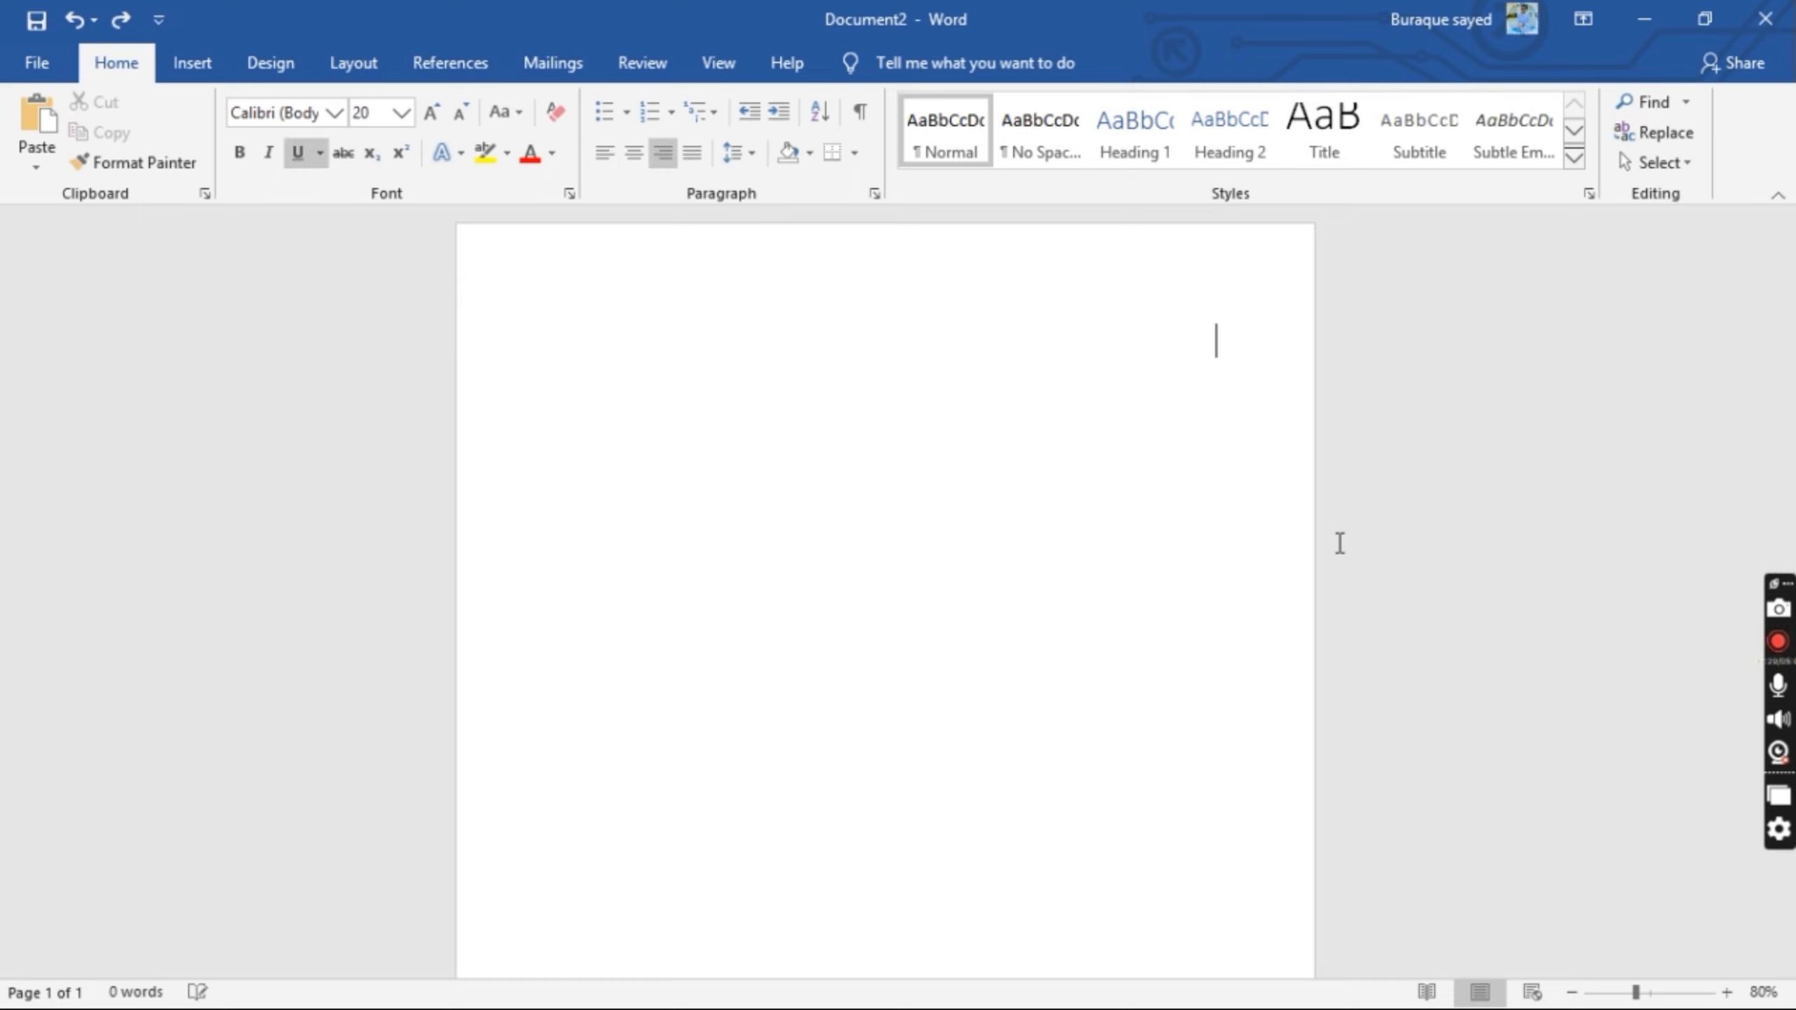
key("ctrl+z")
key("ctrl+z")
key("ctrl+z")
key("ctrl+z")
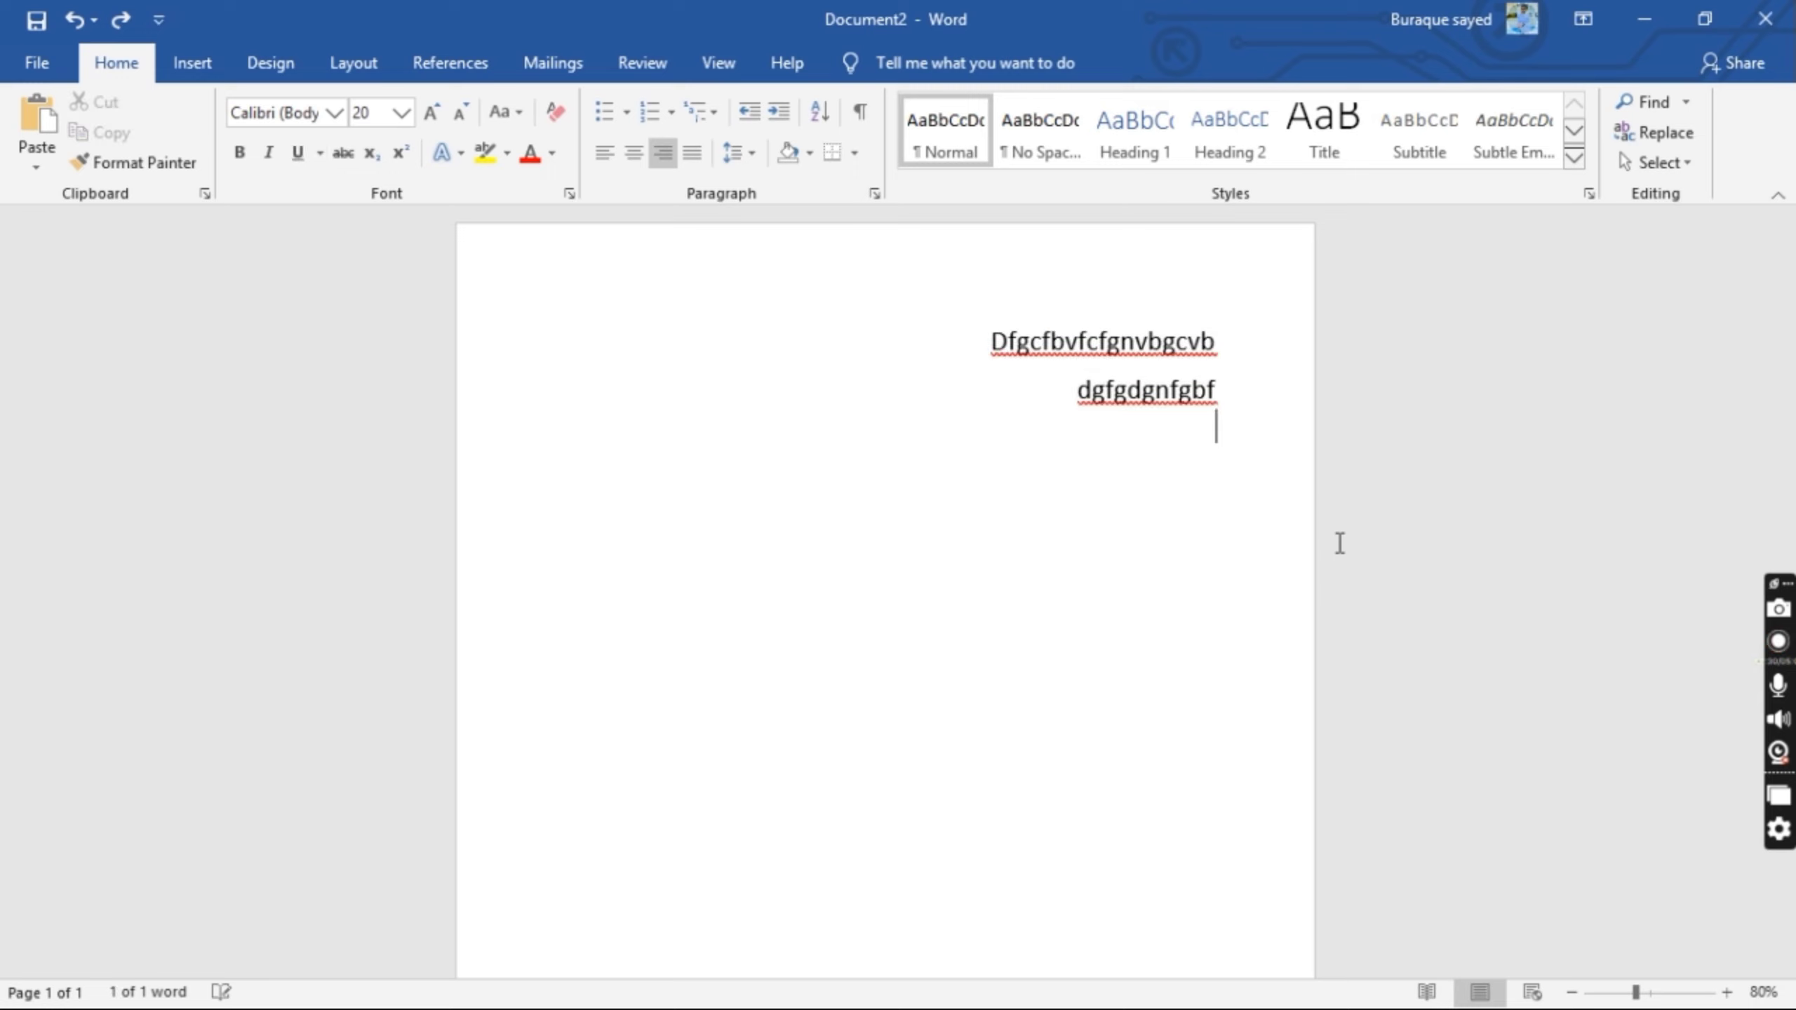
key("ctrl+z")
key("ctrl+z")
key("ctrl+z")
key("ctrl+z")
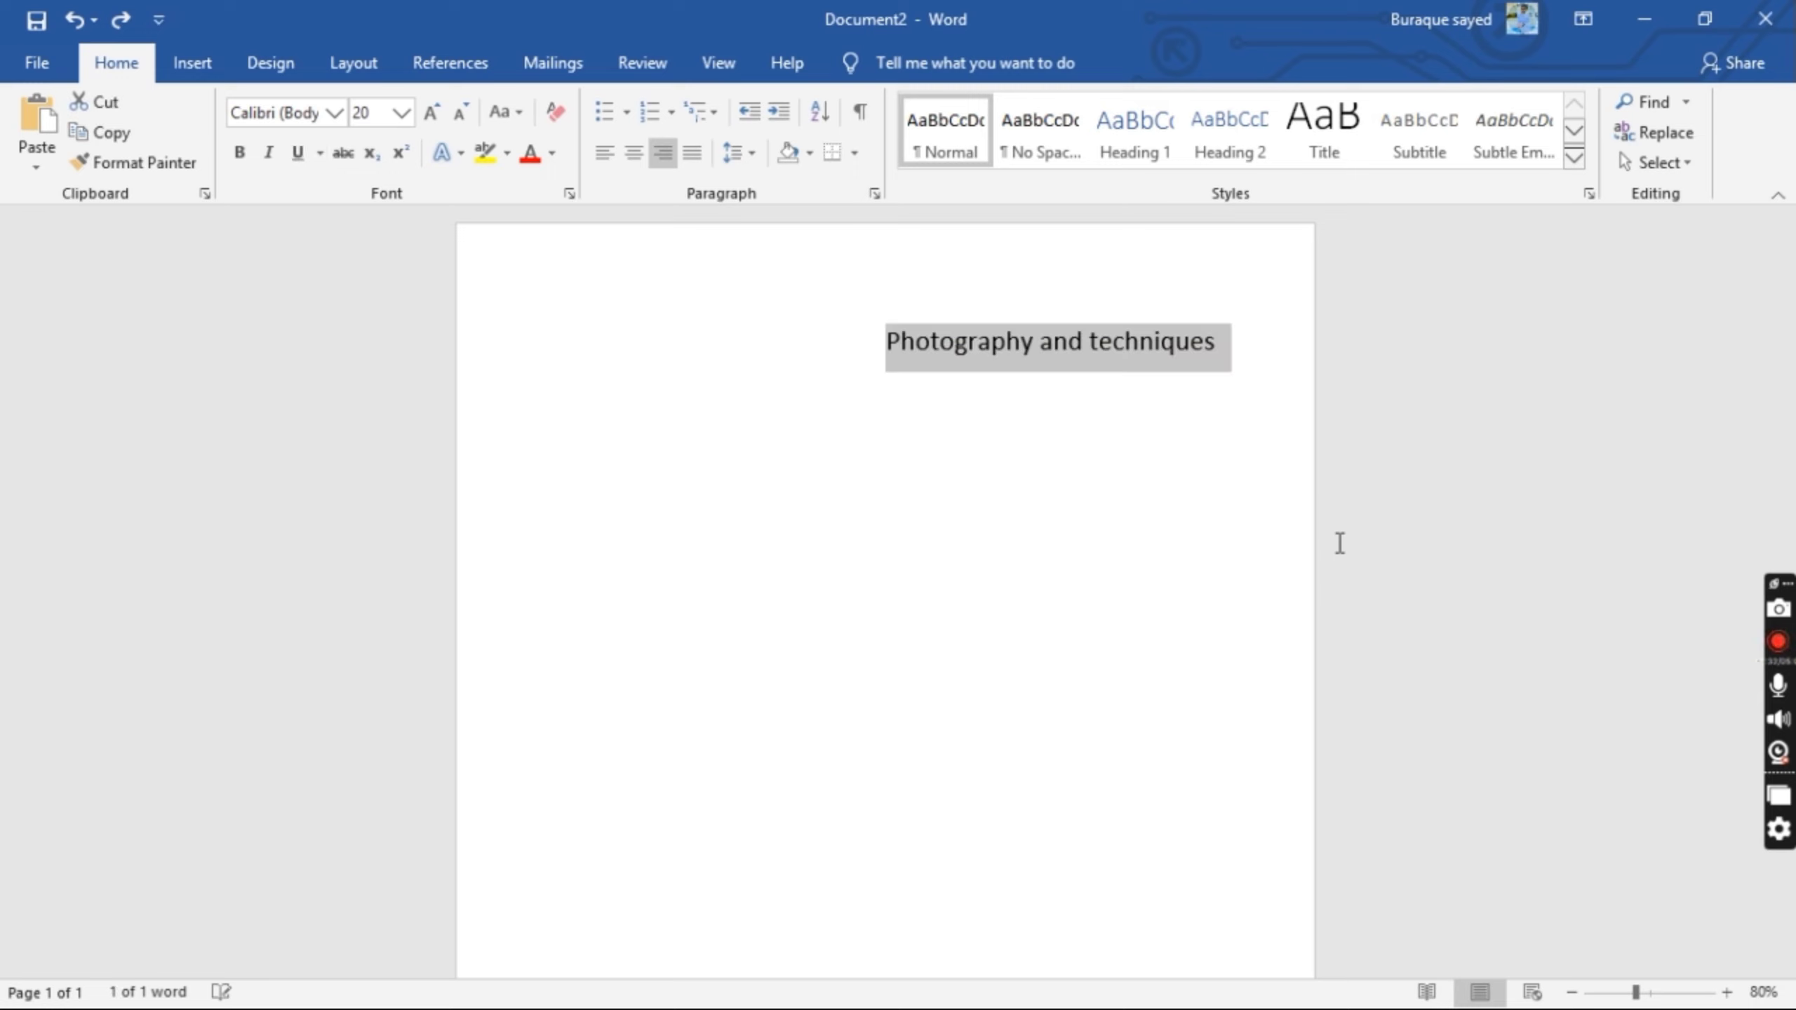